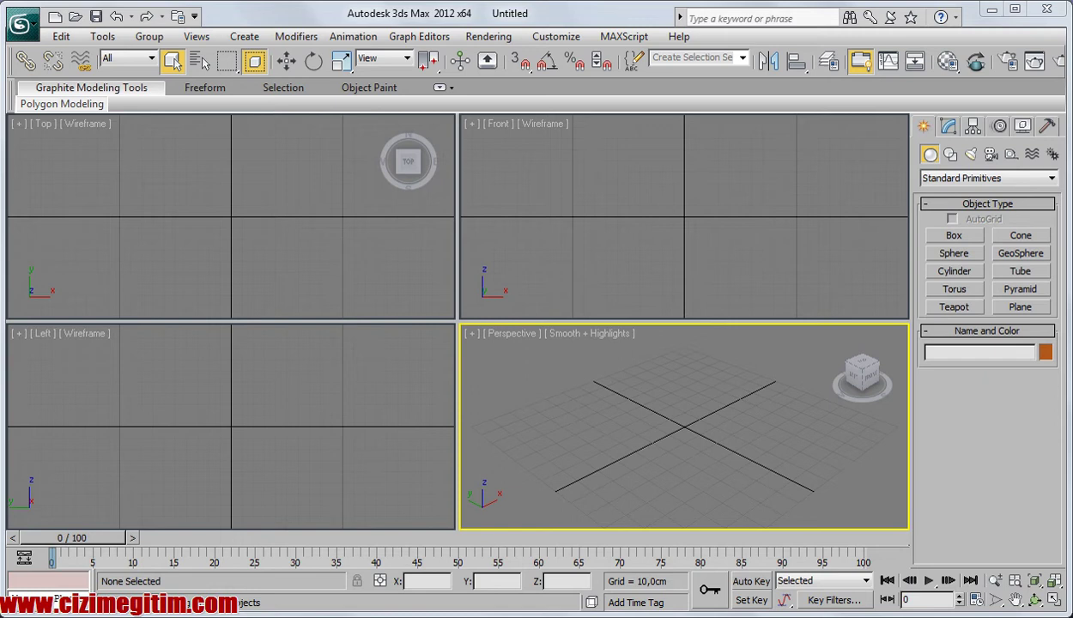
- Bring up the 3ds Max application menu listing recent .max documents
{"action": "left_click", "coordinate": [21, 23]}
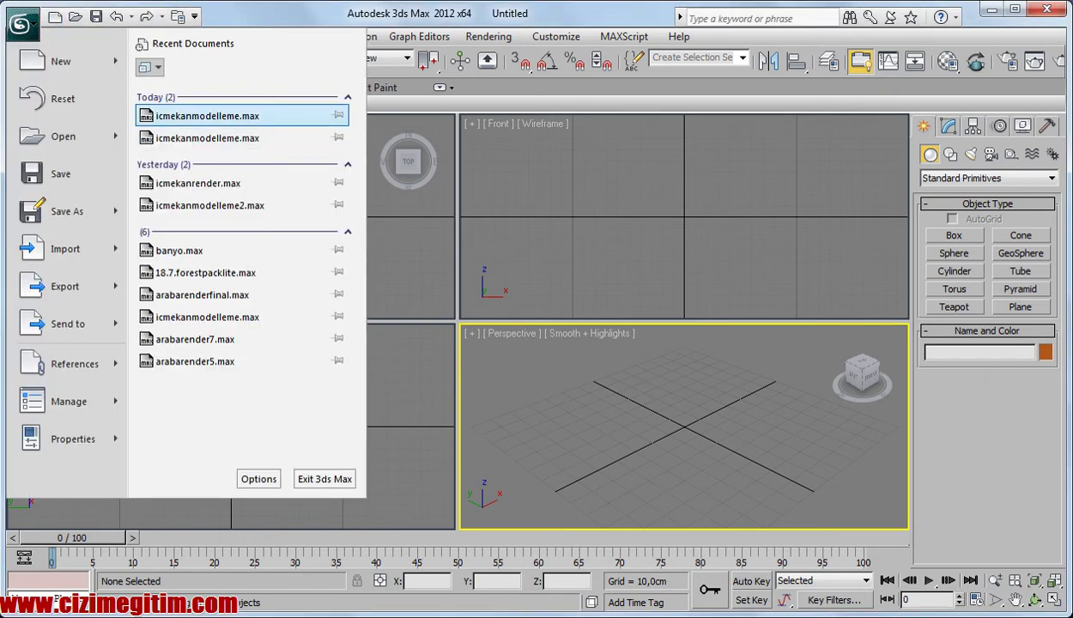
- Open icmekanmodelleme.max and orbit the view to face the house front
{"action": "left_click", "coordinate": [207, 115]}
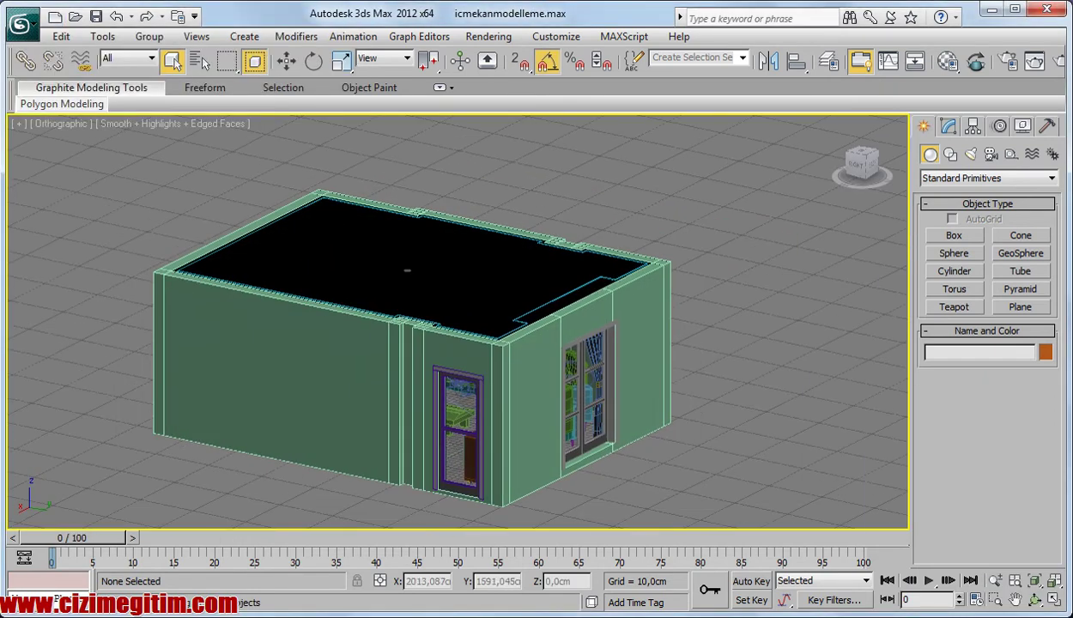
{"action": "middle_click_drag", "start_coordinate": [407, 270], "coordinate": [438, 224]}
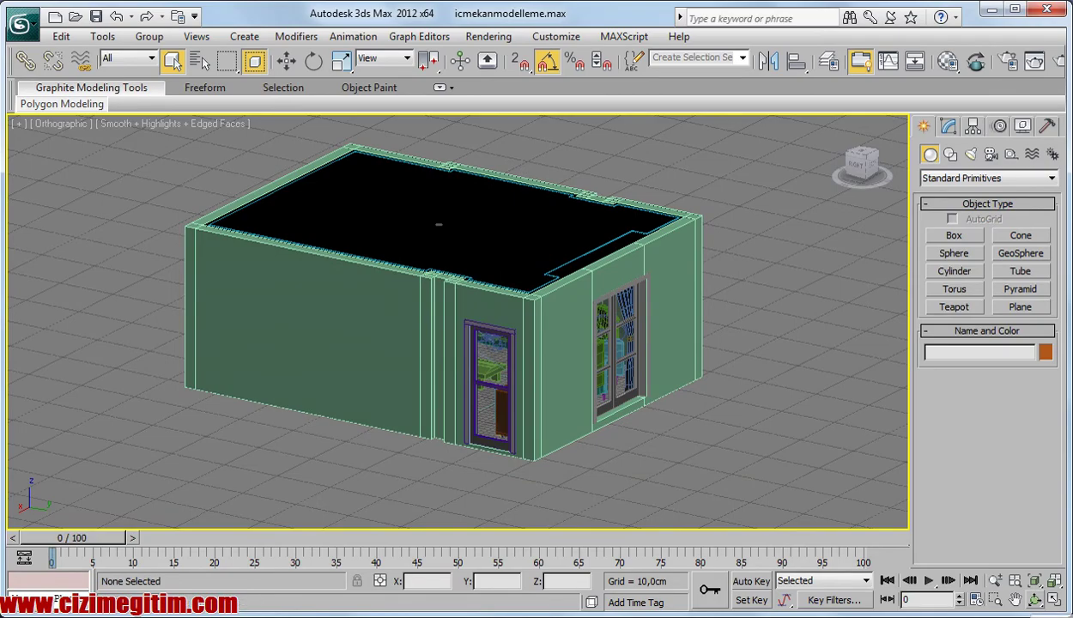
{"action": "left_click", "coordinate": [1034, 599]}
{"action": "mouse_move", "coordinate": [515, 377]}
{"action": "left_mouse_down"}
{"action": "mouse_move", "coordinate": [417, 378]}
{"action": "mouse_move", "coordinate": [475, 286]}
{"action": "mouse_move", "coordinate": [401, 192]}
{"action": "mouse_move", "coordinate": [388, 320]}
{"action": "mouse_move", "coordinate": [351, 237]}
{"action": "mouse_move", "coordinate": [410, 238]}
{"action": "mouse_move", "coordinate": [485, 182]}
{"action": "mouse_move", "coordinate": [587, 182]}
{"action": "mouse_move", "coordinate": [599, 189]}
{"action": "mouse_move", "coordinate": [333, 348]}
{"action": "mouse_move", "coordinate": [158, 431]}
{"action": "mouse_move", "coordinate": [196, 374]}
{"action": "mouse_move", "coordinate": [204, 334]}
{"action": "mouse_move", "coordinate": [224, 374]}
{"action": "left_mouse_up"}
- Zoom in and centre the view on the house's door
{"action": "scroll", "coordinate": [158, 431], "scroll_direction": "up", "scroll_amount": 3}
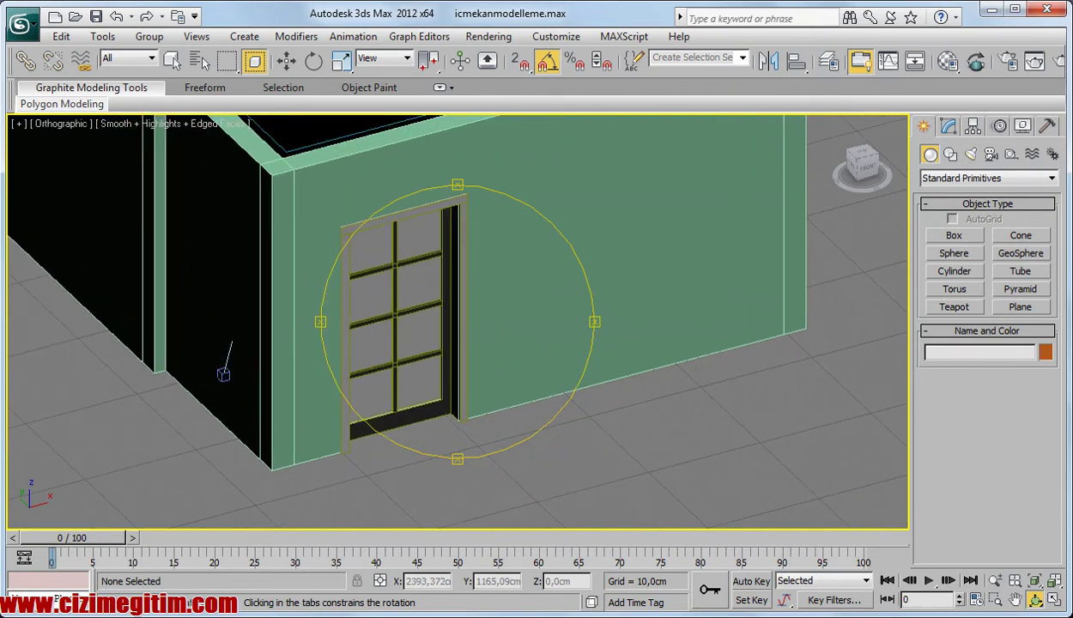
{"action": "scroll", "coordinate": [31, 378], "scroll_direction": "up", "scroll_amount": 3}
{"action": "scroll", "coordinate": [27, 415], "scroll_direction": "up", "scroll_amount": 2}
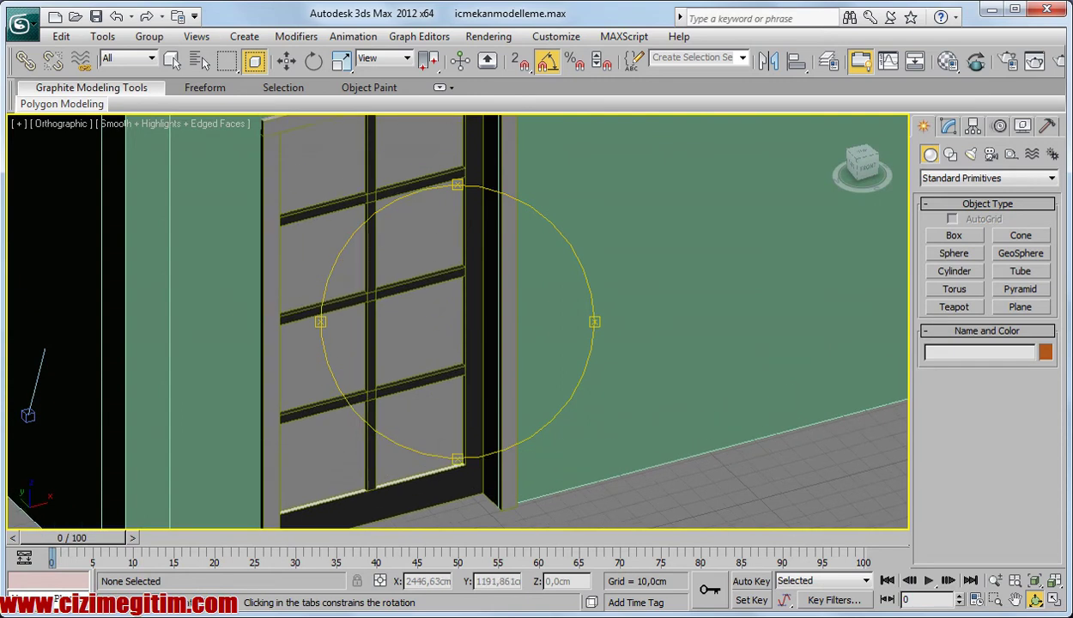
{"action": "middle_click_drag", "start_coordinate": [432, 298], "coordinate": [514, 302]}
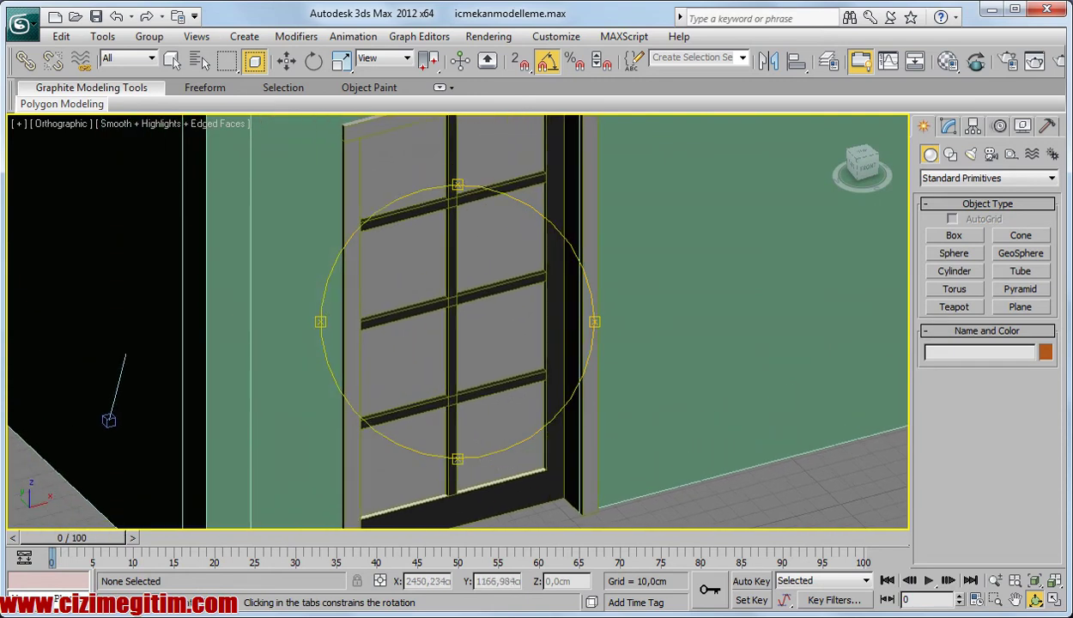
{"action": "scroll", "coordinate": [502, 279], "scroll_direction": "down", "scroll_amount": 5}
- View the furnished living room through Camera001 and then another scene camera
{"action": "key", "text": "c"}
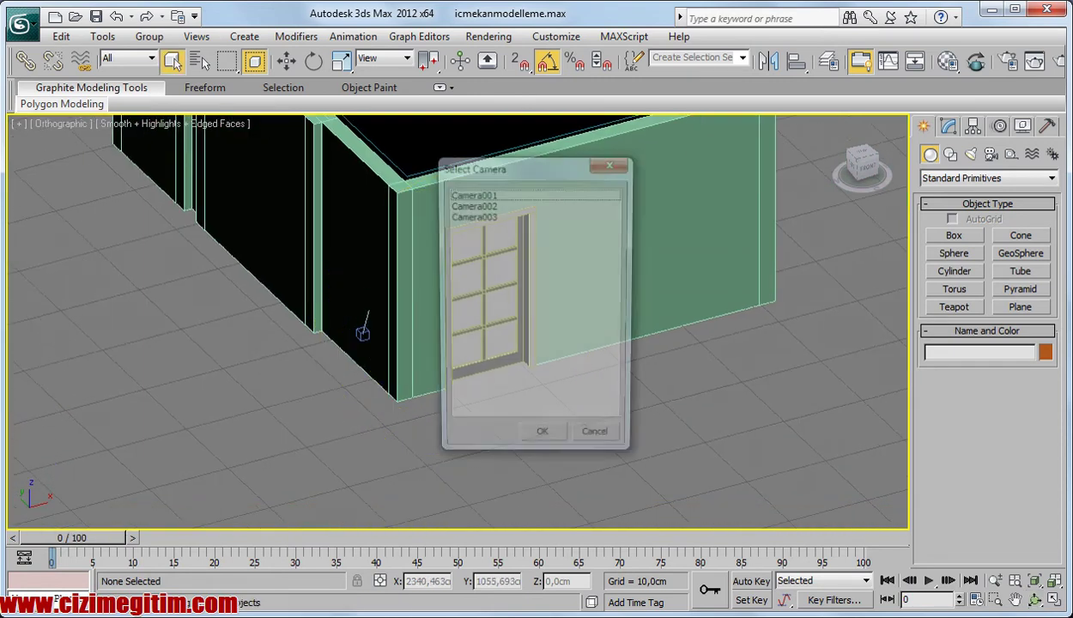
{"action": "key", "text": "Return"}
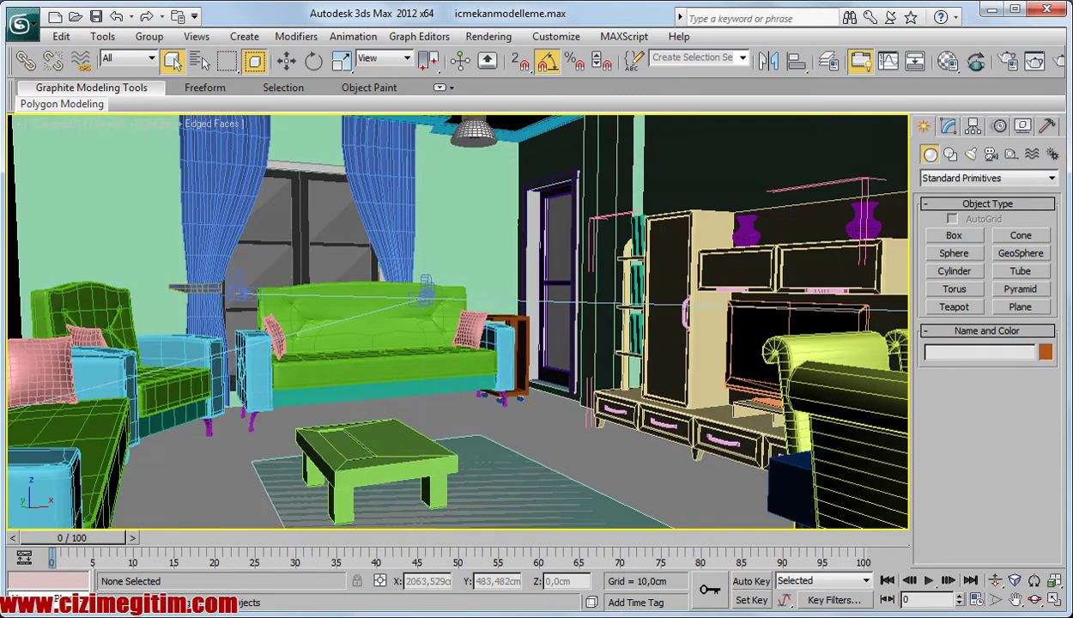
{"action": "key", "text": "c"}
{"action": "left_click_drag", "start_coordinate": [481, 165], "coordinate": [547, 144]}
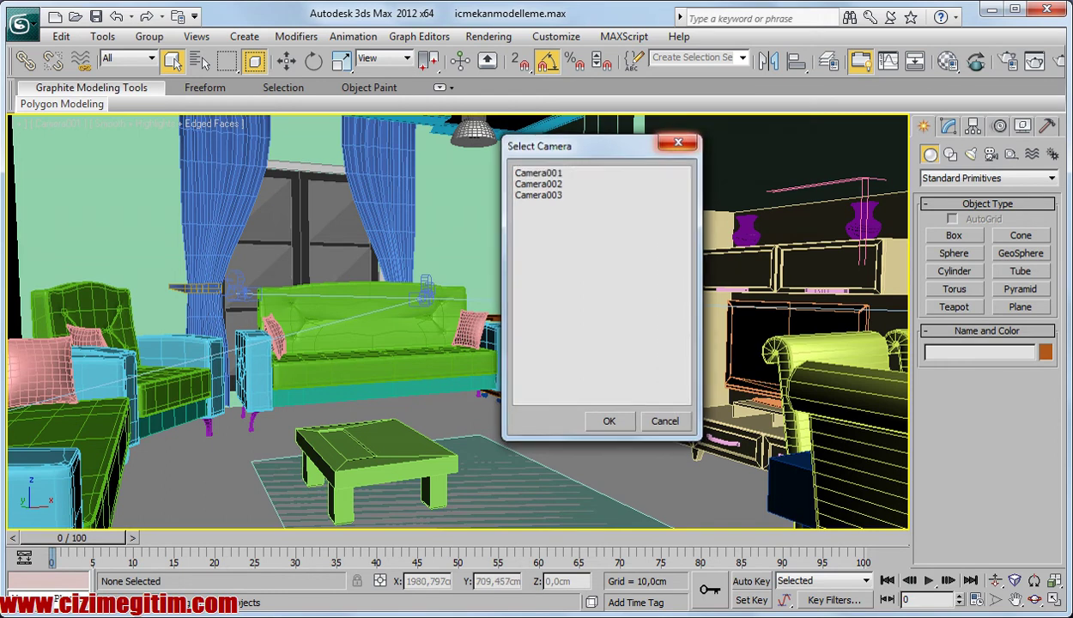
{"action": "left_click", "coordinate": [678, 140]}
{"action": "key", "text": "c"}
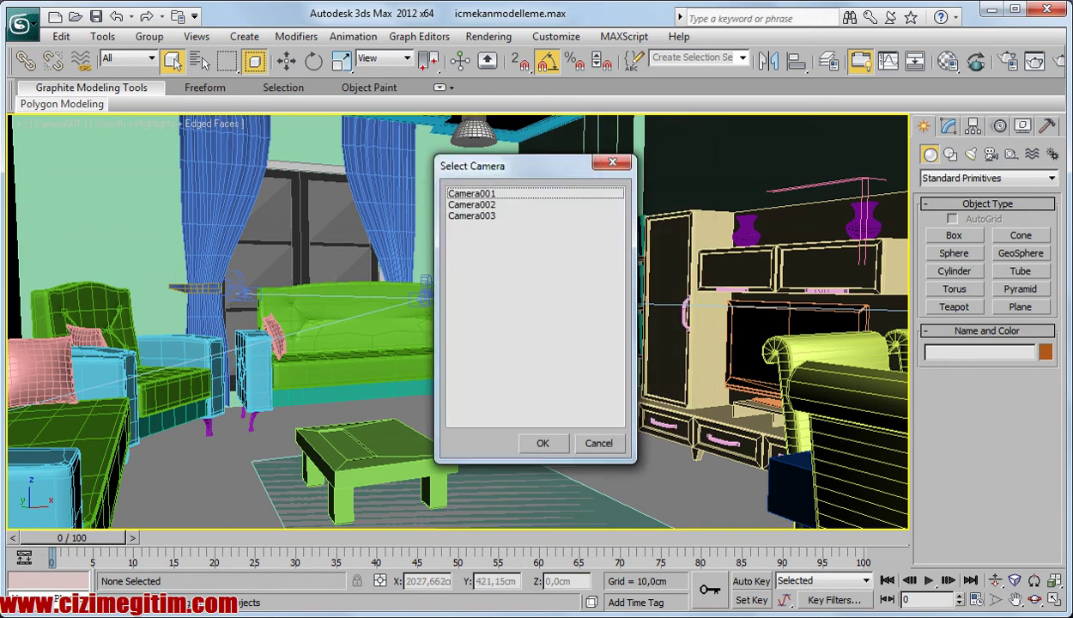
{"action": "key", "text": "Return"}
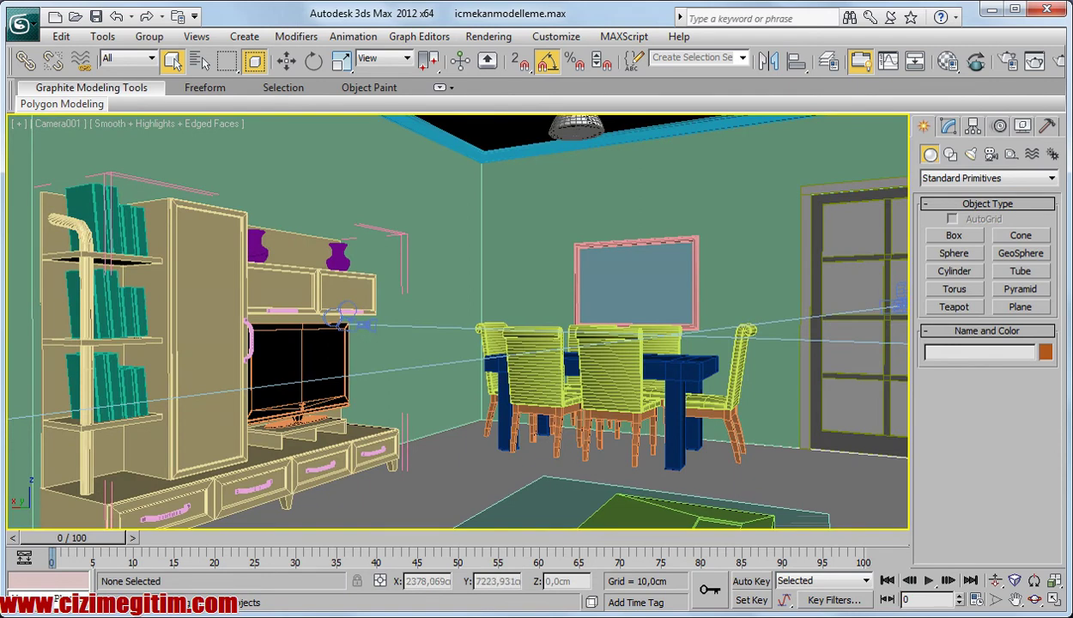
{"action": "key", "text": "c"}
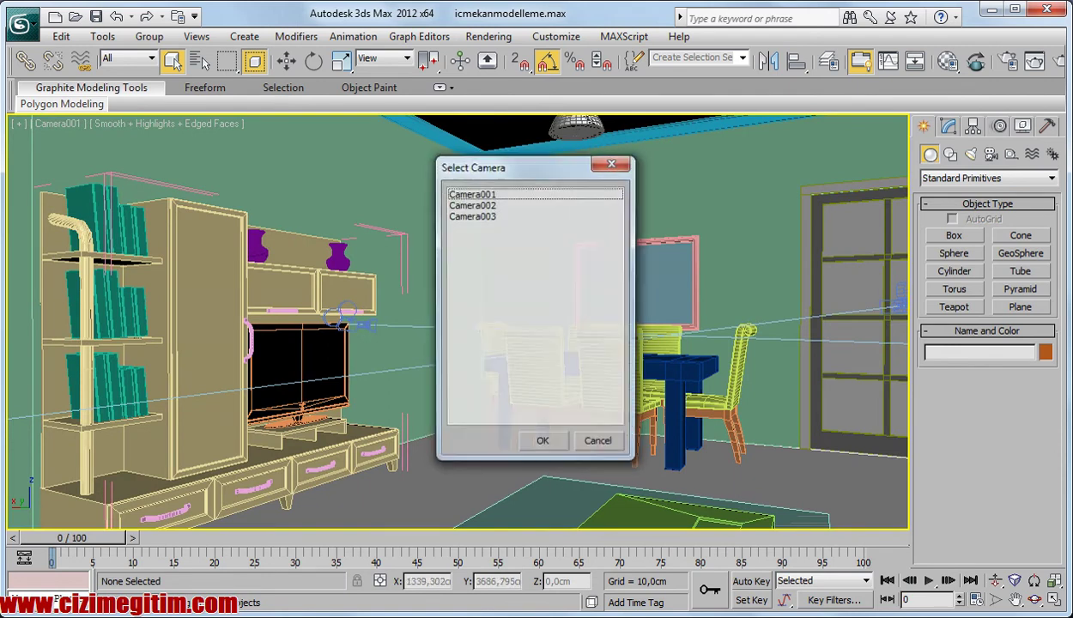
{"action": "key", "text": "Down"}
{"action": "key", "text": "Return"}
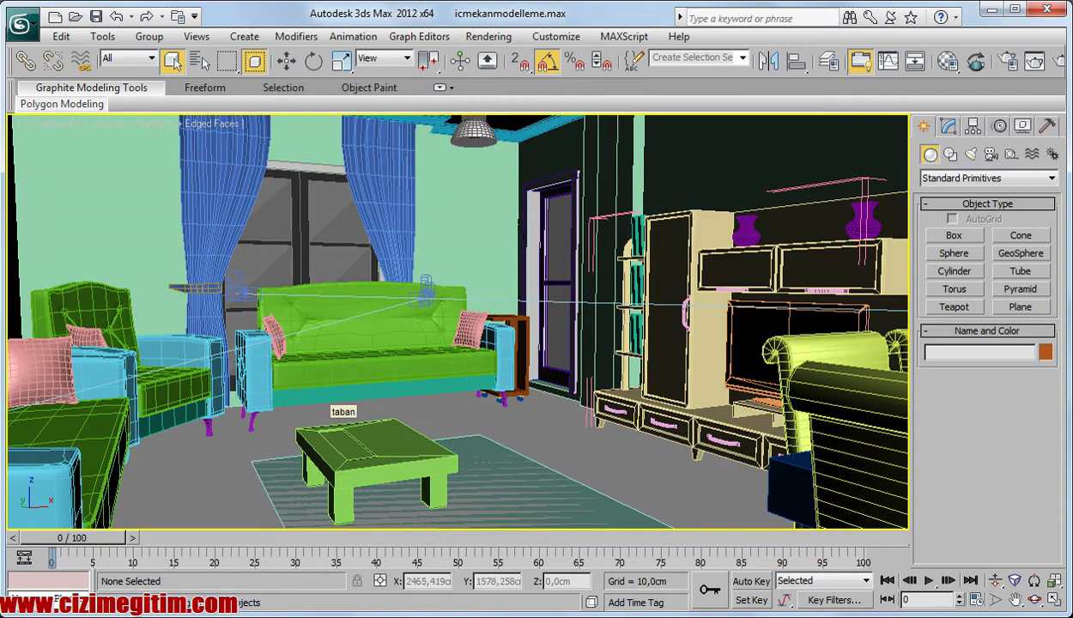
- Switch to the Top view and frame the whole room footprint
{"action": "key", "text": "t"}
{"action": "scroll", "coordinate": [331, 403], "scroll_direction": "down", "scroll_amount": 2}
{"action": "scroll", "coordinate": [330, 404], "scroll_direction": "down", "scroll_amount": 3}
{"action": "scroll", "coordinate": [330, 403], "scroll_direction": "down", "scroll_amount": 2}
{"action": "scroll", "coordinate": [566, 257], "scroll_direction": "up", "scroll_amount": 2}
{"action": "middle_click_drag", "start_coordinate": [567, 258], "coordinate": [309, 292]}
{"action": "scroll", "coordinate": [309, 292], "scroll_direction": "up", "scroll_amount": 3}
{"action": "scroll", "coordinate": [257, 361], "scroll_direction": "up", "scroll_amount": 2}
{"action": "mouse_move", "coordinate": [229, 419]}
{"action": "middle_mouse_down"}
{"action": "mouse_move", "coordinate": [264, 409]}
{"action": "mouse_move", "coordinate": [351, 418]}
{"action": "middle_mouse_up"}
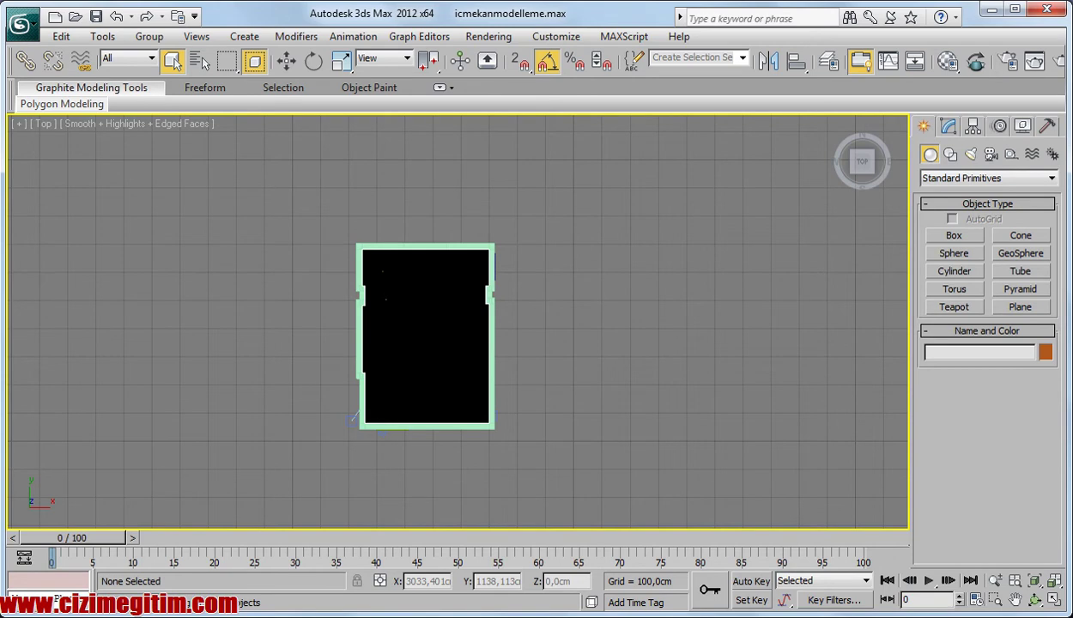
- Centre the room in the Top view and show the Create panel's Systems list
{"action": "middle_click_drag", "start_coordinate": [352, 418], "coordinate": [362, 462]}
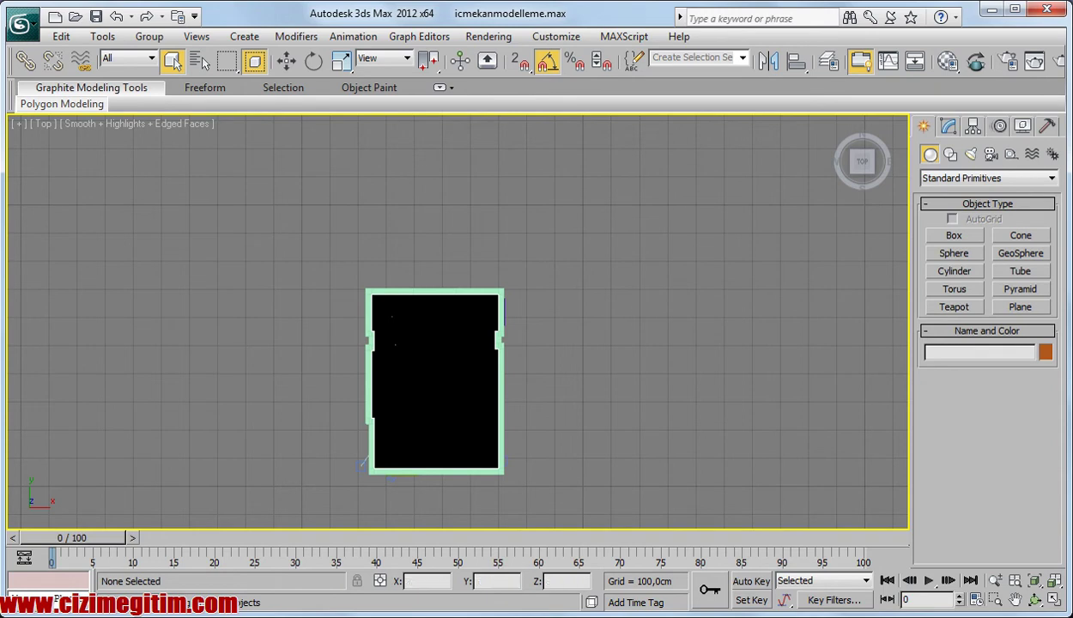
{"action": "left_click", "coordinate": [1052, 154]}
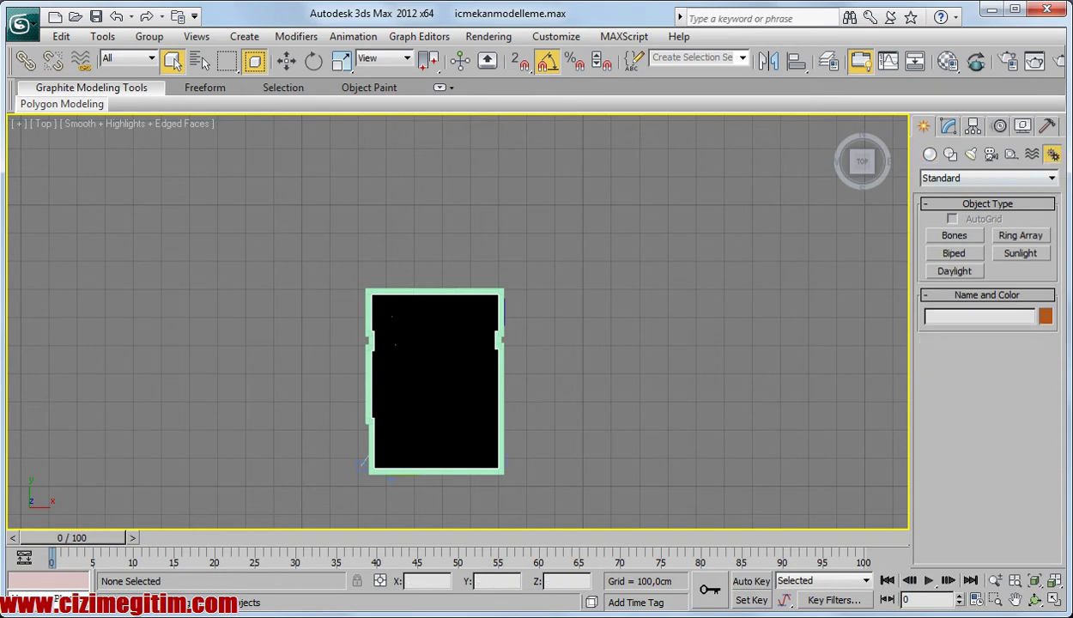
- Start a Daylight system, accept the exposure control recommendation, and frame the room
{"action": "left_click", "coordinate": [953, 271]}
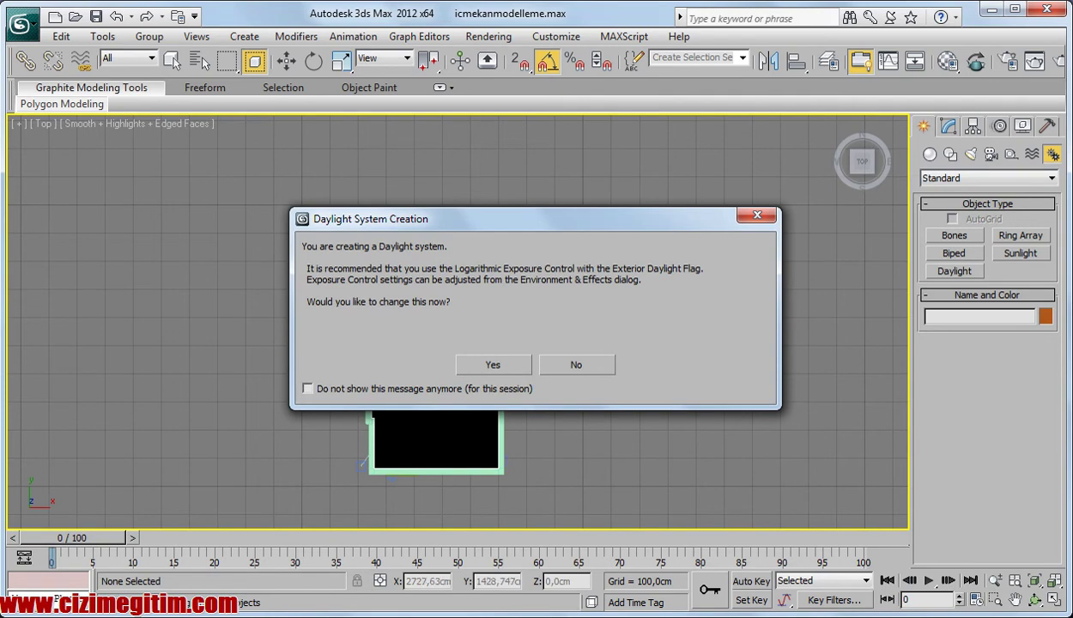
{"action": "left_click", "coordinate": [493, 365]}
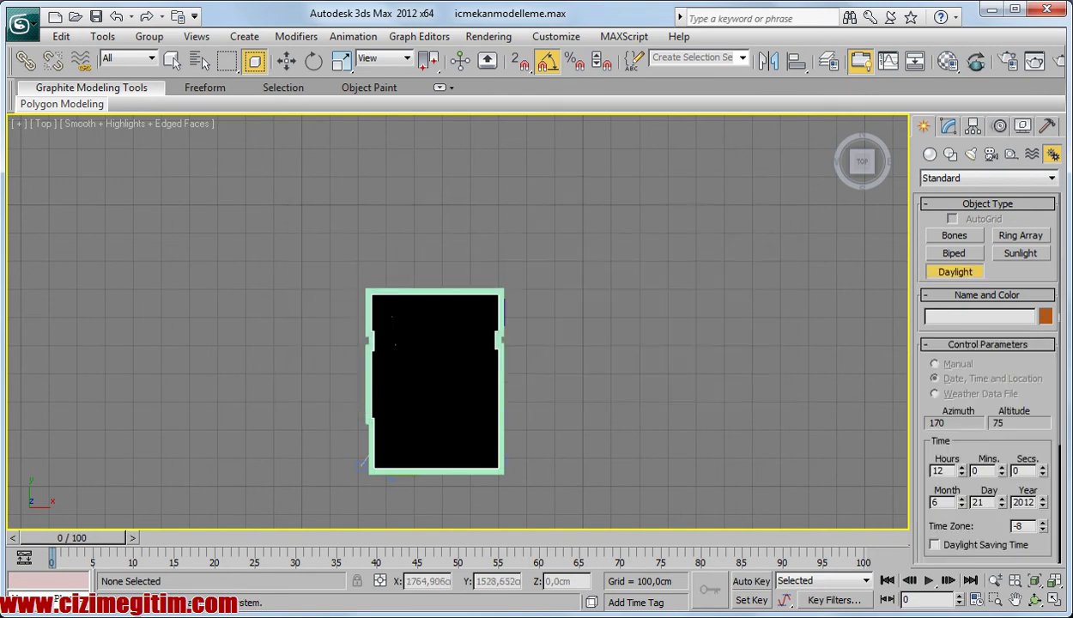
{"action": "middle_click_drag", "start_coordinate": [429, 412], "coordinate": [464, 353]}
{"action": "mouse_move", "coordinate": [399, 468]}
{"action": "middle_mouse_down"}
{"action": "mouse_move", "coordinate": [512, 515]}
{"action": "mouse_move", "coordinate": [423, 527]}
{"action": "mouse_move", "coordinate": [431, 518]}
{"action": "mouse_move", "coordinate": [399, 395]}
{"action": "mouse_move", "coordinate": [400, 446]}
{"action": "middle_mouse_up"}
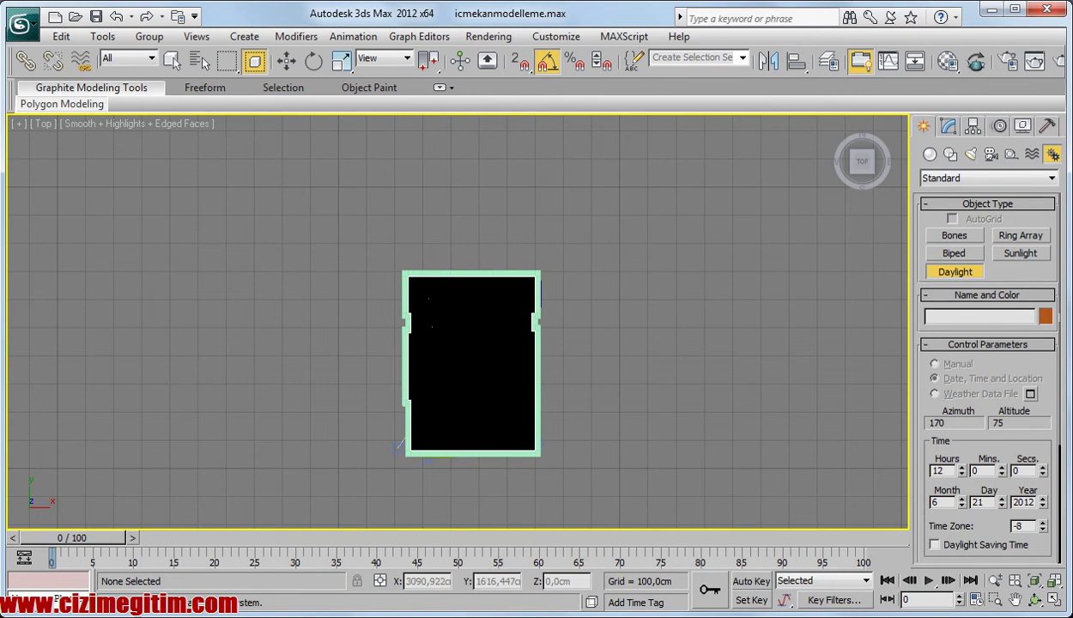
{"action": "middle_click_drag", "start_coordinate": [398, 446], "coordinate": [404, 496]}
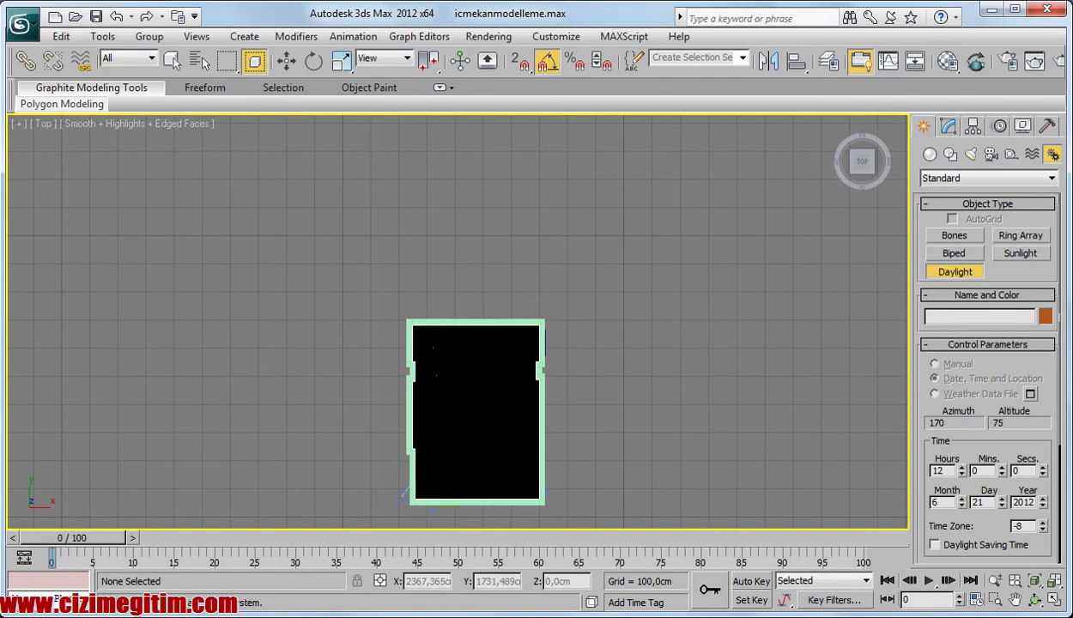
- Place and size the daylight compass near the room and answer the mental ray sky prompt
{"action": "left_click", "coordinate": [485, 260]}
{"action": "left_click_drag", "start_coordinate": [485, 260], "coordinate": [497, 286]}
{"action": "left_click", "coordinate": [485, 260]}
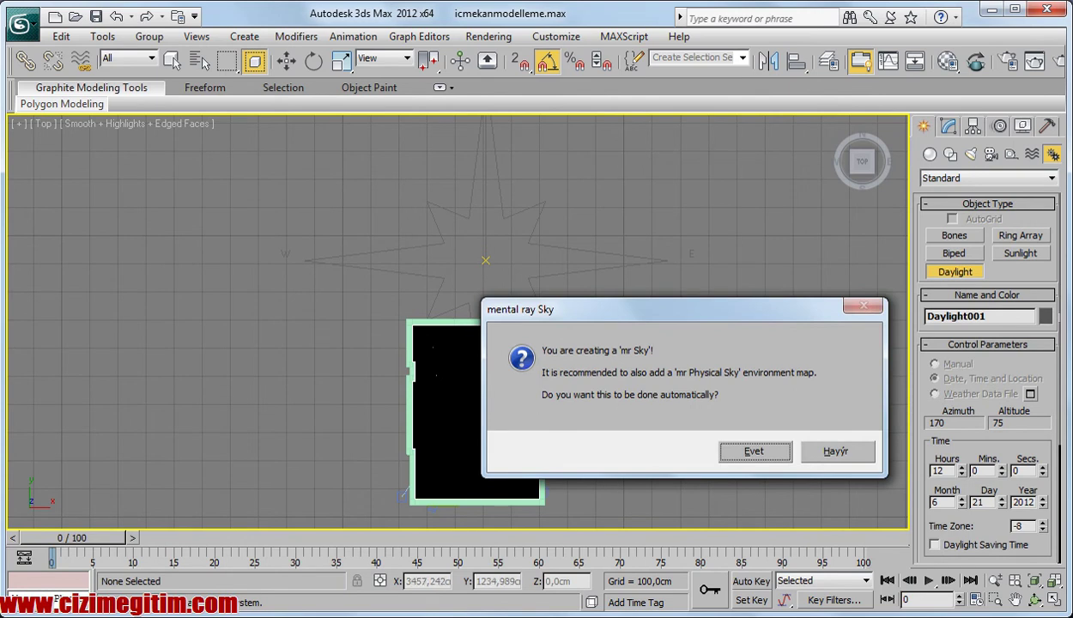
{"action": "key", "text": "Return"}
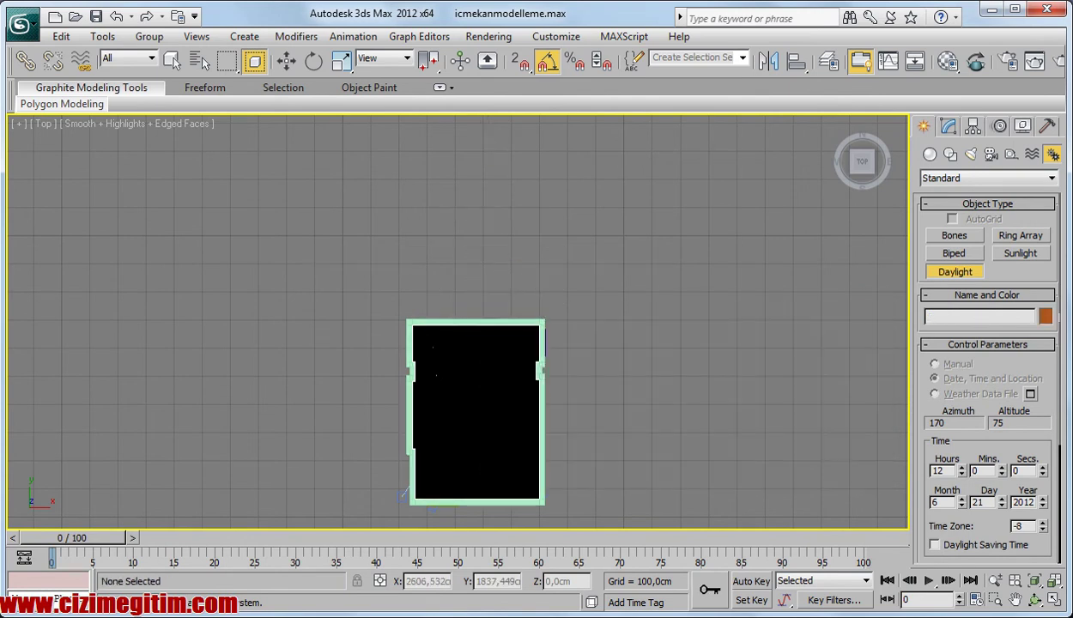
- Size the Daylight001 compass over the room's top edge, set the sun distance, and finish
{"action": "left_click", "coordinate": [498, 262]}
{"action": "left_click_drag", "start_coordinate": [508, 498], "coordinate": [493, 377]}
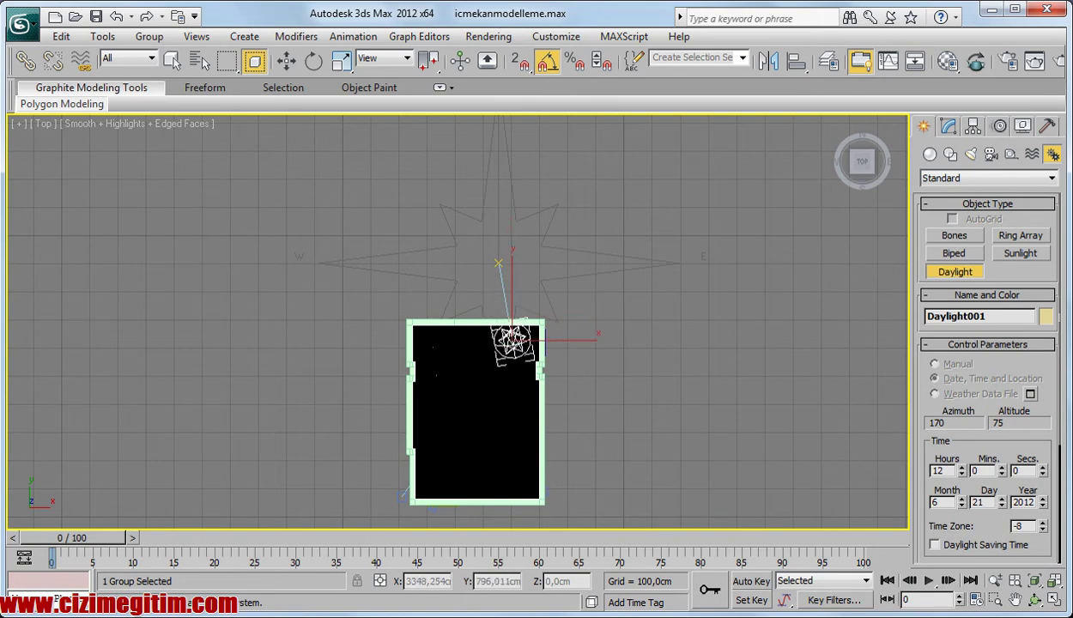
{"action": "left_click", "coordinate": [511, 335]}
{"action": "mouse_move", "coordinate": [511, 335]}
{"action": "middle_mouse_down"}
{"action": "mouse_move", "coordinate": [521, 257]}
{"action": "mouse_move", "coordinate": [525, 354]}
{"action": "mouse_move", "coordinate": [506, 380]}
{"action": "mouse_move", "coordinate": [523, 358]}
{"action": "middle_mouse_up"}
{"action": "right_click", "coordinate": [521, 258]}
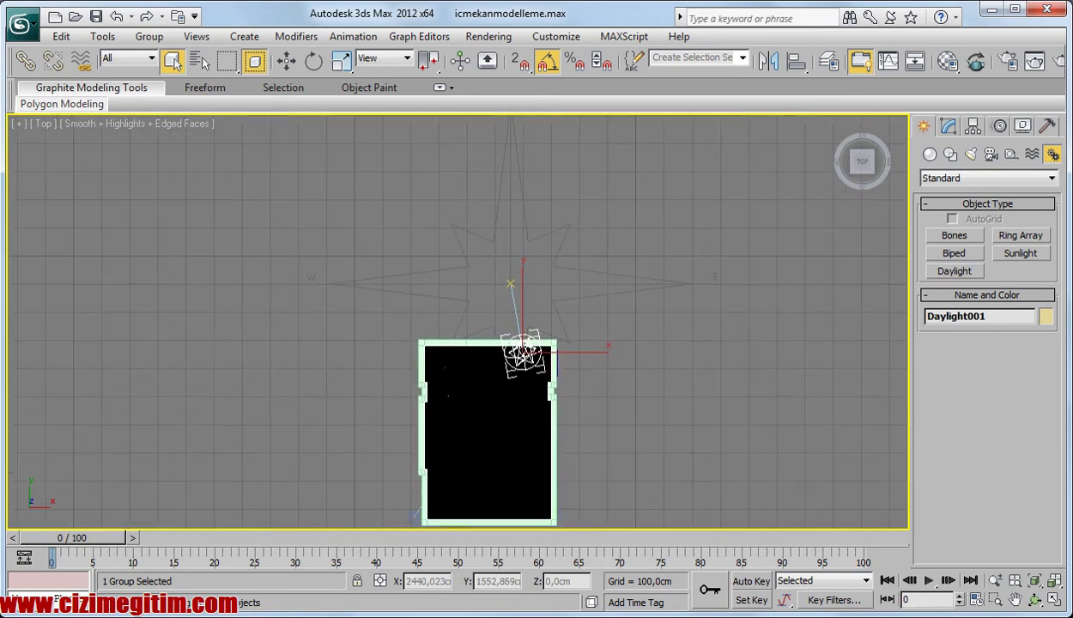
{"action": "key", "text": "l"}
{"action": "scroll", "coordinate": [582, 323], "scroll_direction": "down", "scroll_amount": 3}
{"action": "scroll", "coordinate": [395, 279], "scroll_direction": "up", "scroll_amount": 2}
{"action": "middle_click_drag", "start_coordinate": [315, 166], "coordinate": [446, 219]}
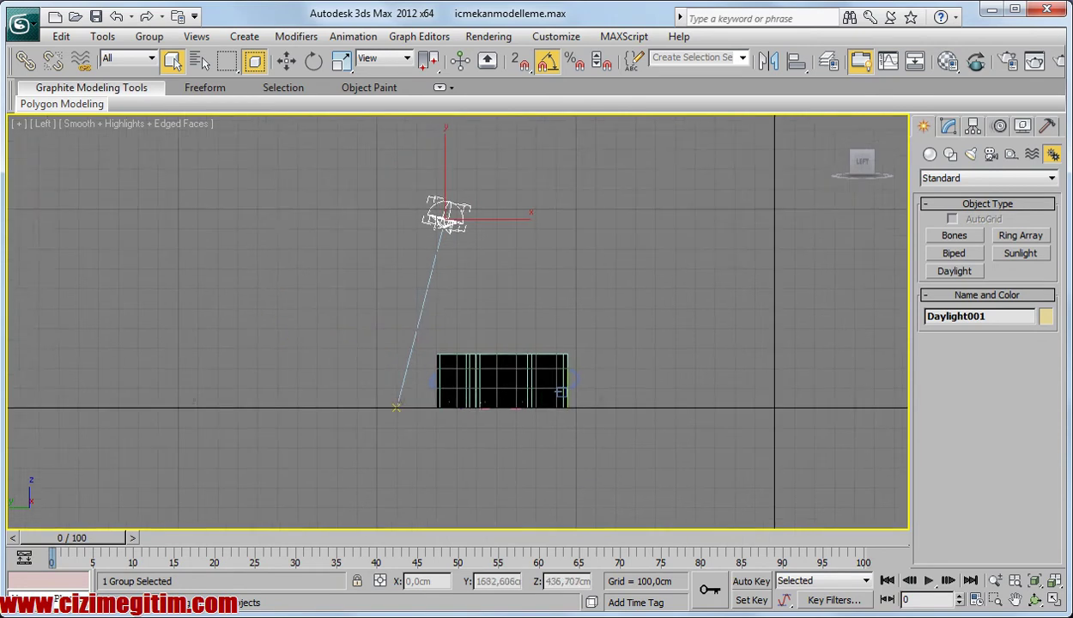
{"action": "scroll", "coordinate": [461, 318], "scroll_direction": "up", "scroll_amount": 2}
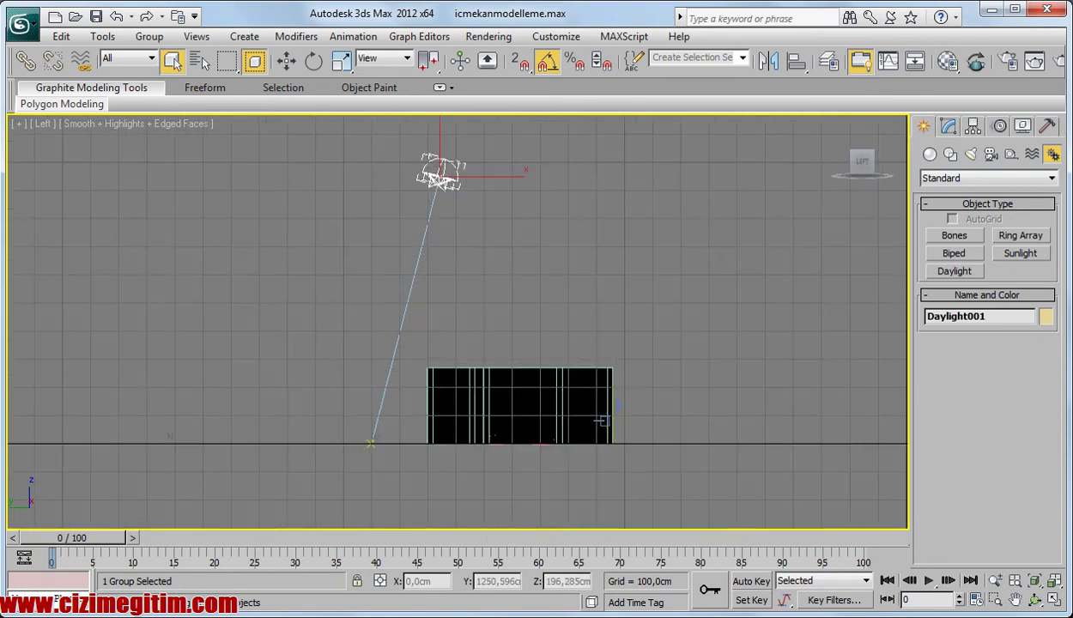
{"action": "middle_click_drag", "start_coordinate": [462, 318], "coordinate": [515, 307]}
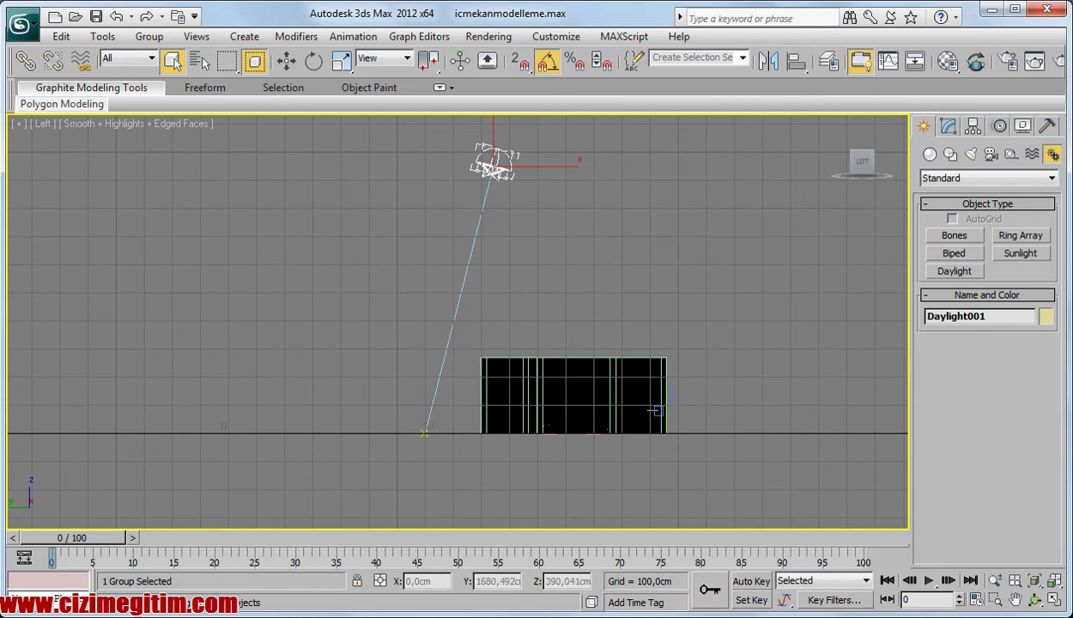
{"action": "middle_click_drag", "start_coordinate": [514, 301], "coordinate": [525, 324]}
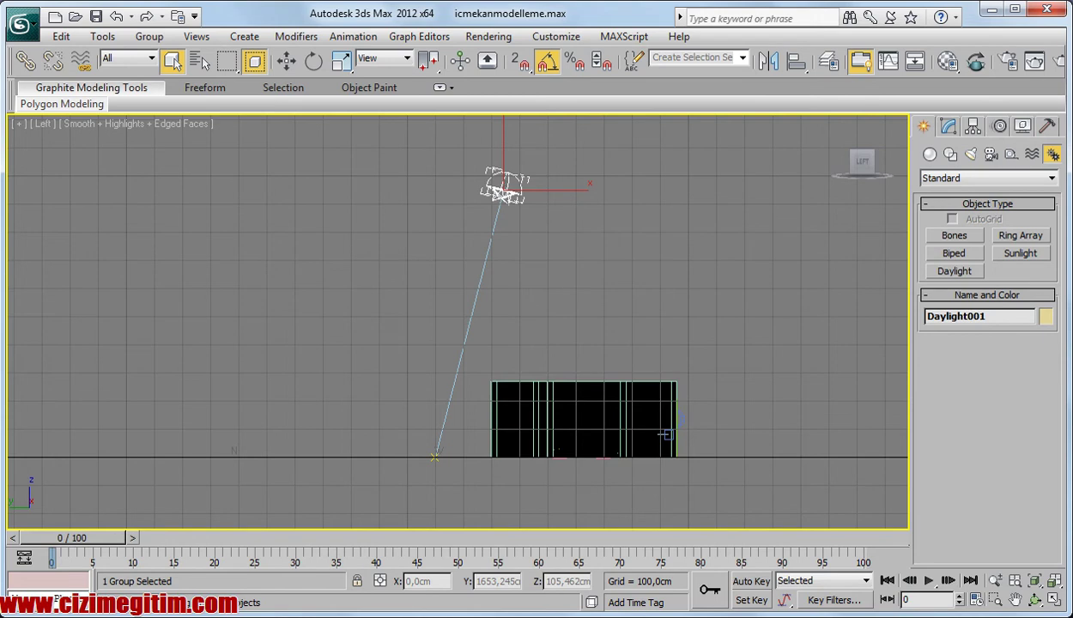
{"action": "mouse_move", "coordinate": [239, 281]}
{"action": "left_mouse_down"}
{"action": "mouse_move", "coordinate": [489, 421]}
{"action": "mouse_move", "coordinate": [443, 419]}
{"action": "left_mouse_up"}
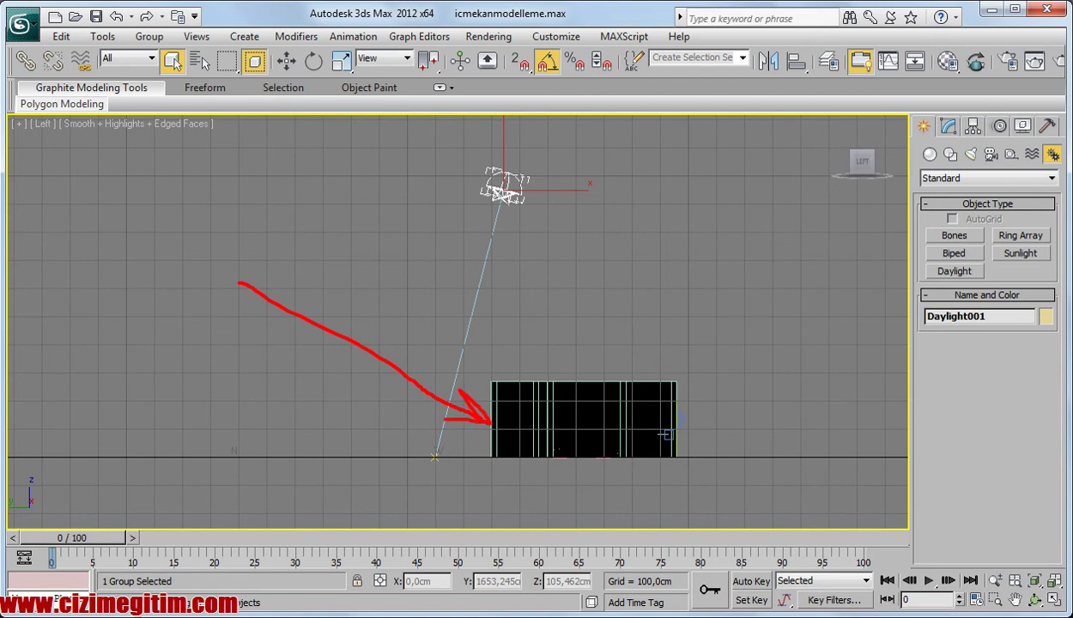
{"action": "left_click_drag", "start_coordinate": [493, 394], "coordinate": [495, 433]}
{"action": "middle_click_drag", "start_coordinate": [464, 414], "coordinate": [498, 381]}
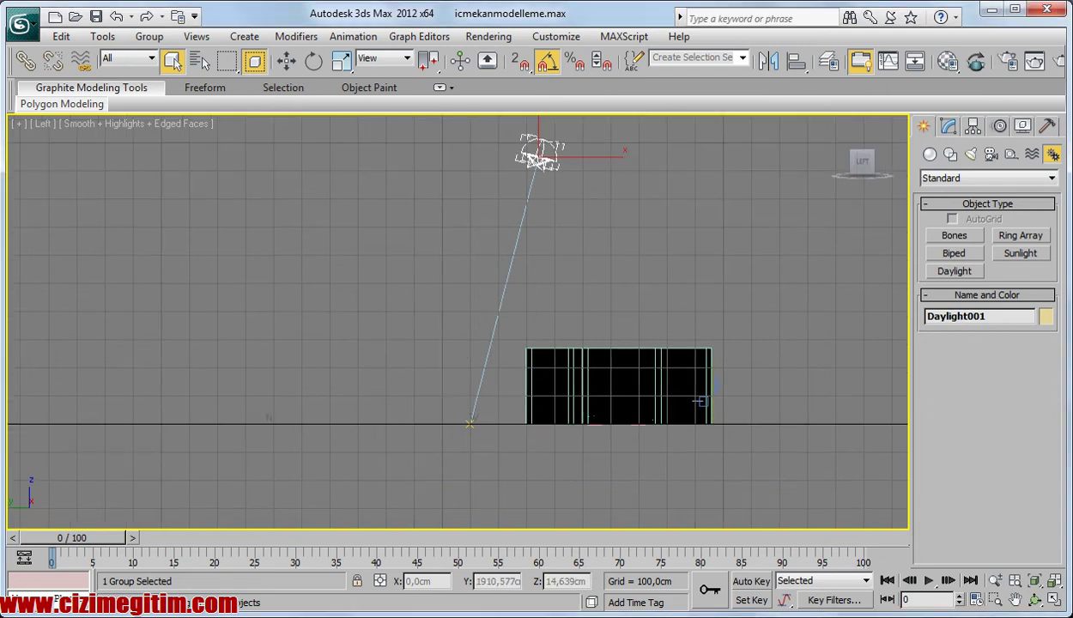
{"action": "key", "text": "t"}
{"action": "key", "text": "z"}
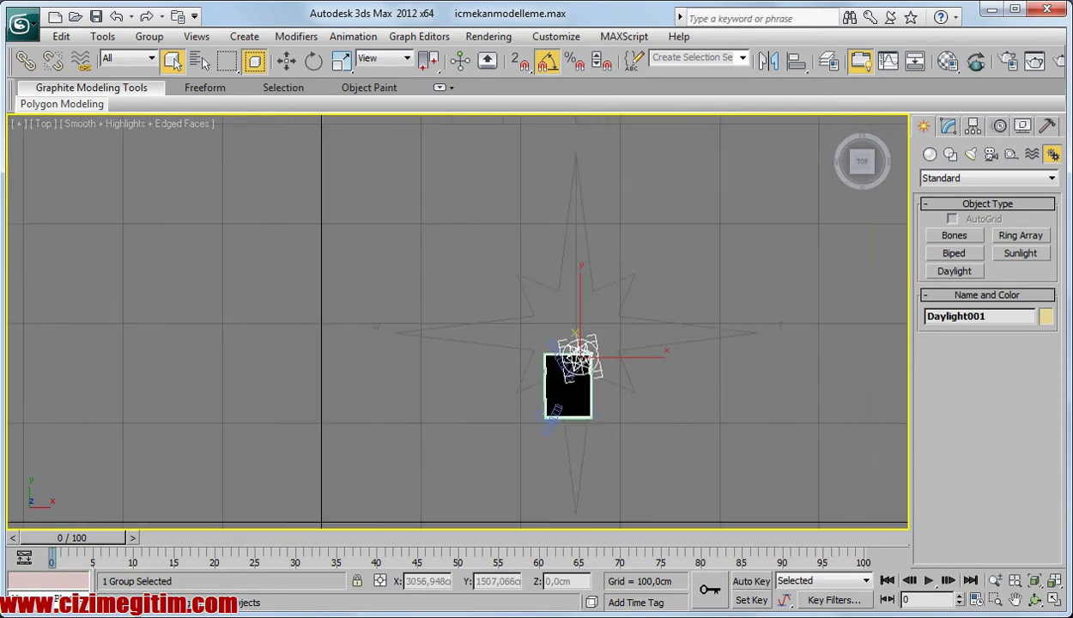
- Rotate the daylight compass 170 degrees around its Z axis
{"action": "key", "text": "Page_Up"}
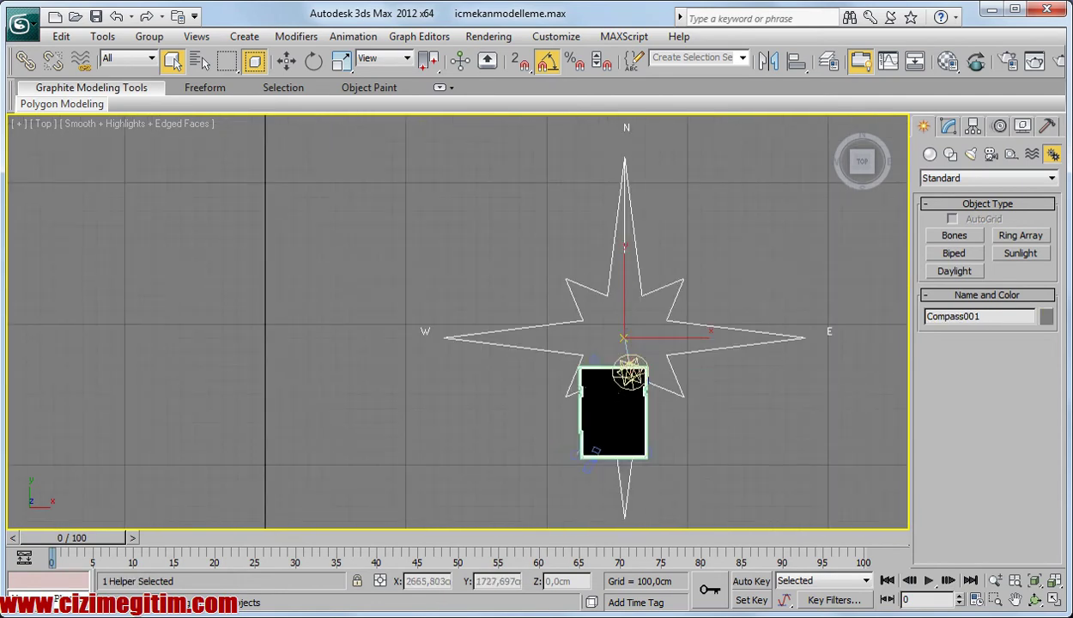
{"action": "key", "text": "e"}
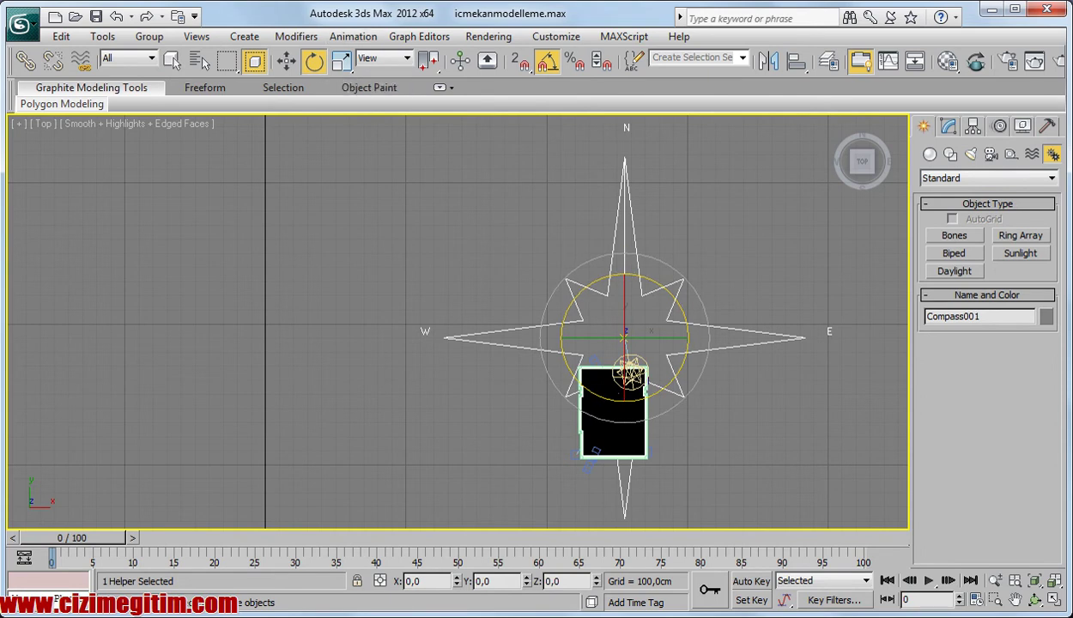
{"action": "left_click_drag", "start_coordinate": [685, 296], "coordinate": [691, 274]}
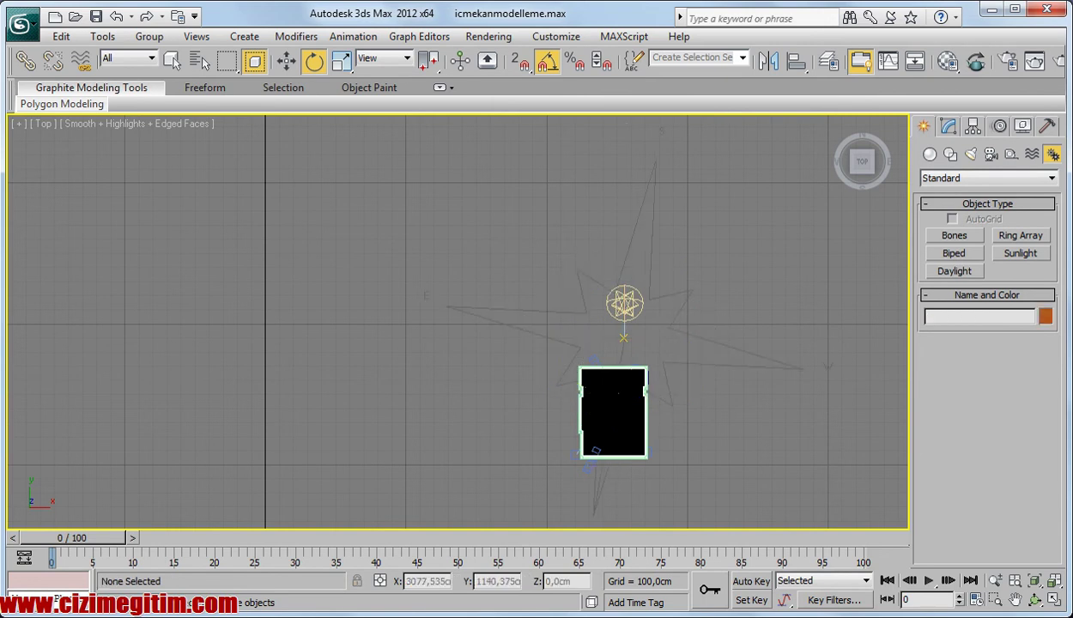
{"action": "scroll", "coordinate": [412, 481], "scroll_direction": "up", "scroll_amount": 2}
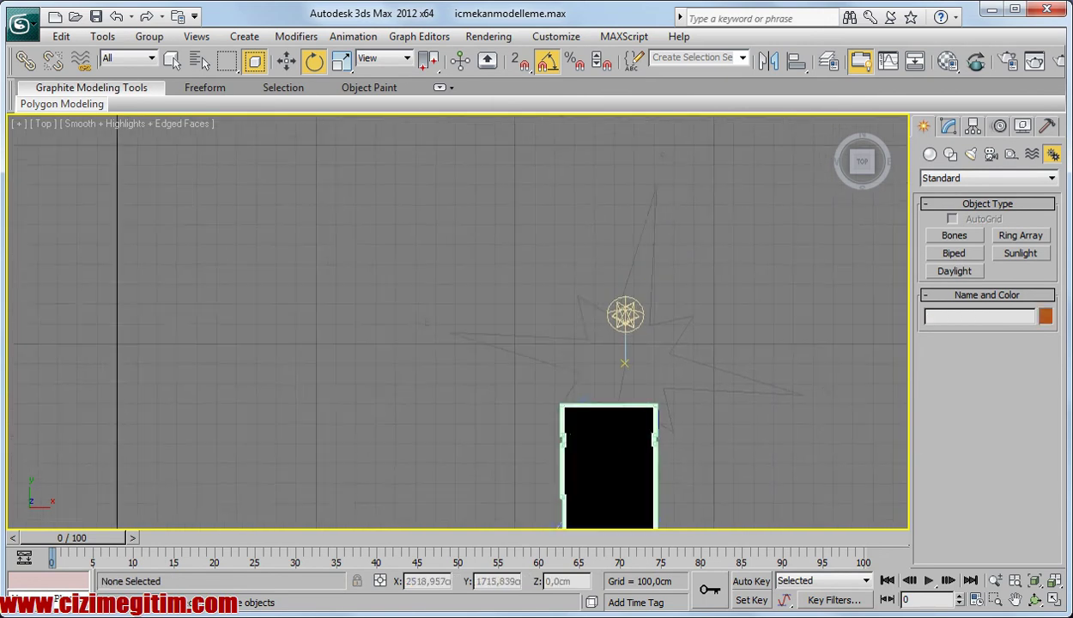
{"action": "middle_click_drag", "start_coordinate": [412, 480], "coordinate": [304, 474]}
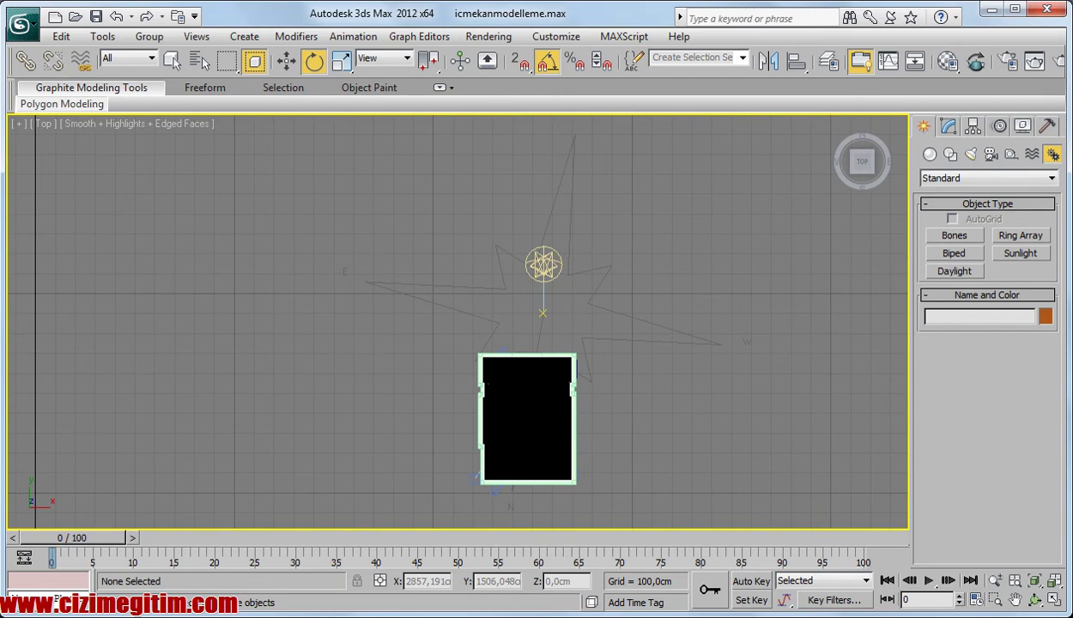
- Switch to the Left view and frame both the sun and the room
{"action": "key", "text": "l"}
{"action": "scroll", "coordinate": [642, 461], "scroll_direction": "up", "scroll_amount": 3}
{"action": "scroll", "coordinate": [642, 461], "scroll_direction": "up", "scroll_amount": 3}
{"action": "middle_click_drag", "start_coordinate": [642, 461], "coordinate": [725, 445]}
{"action": "scroll", "coordinate": [665, 430], "scroll_direction": "down", "scroll_amount": 2}
{"action": "scroll", "coordinate": [666, 431], "scroll_direction": "down", "scroll_amount": 1}
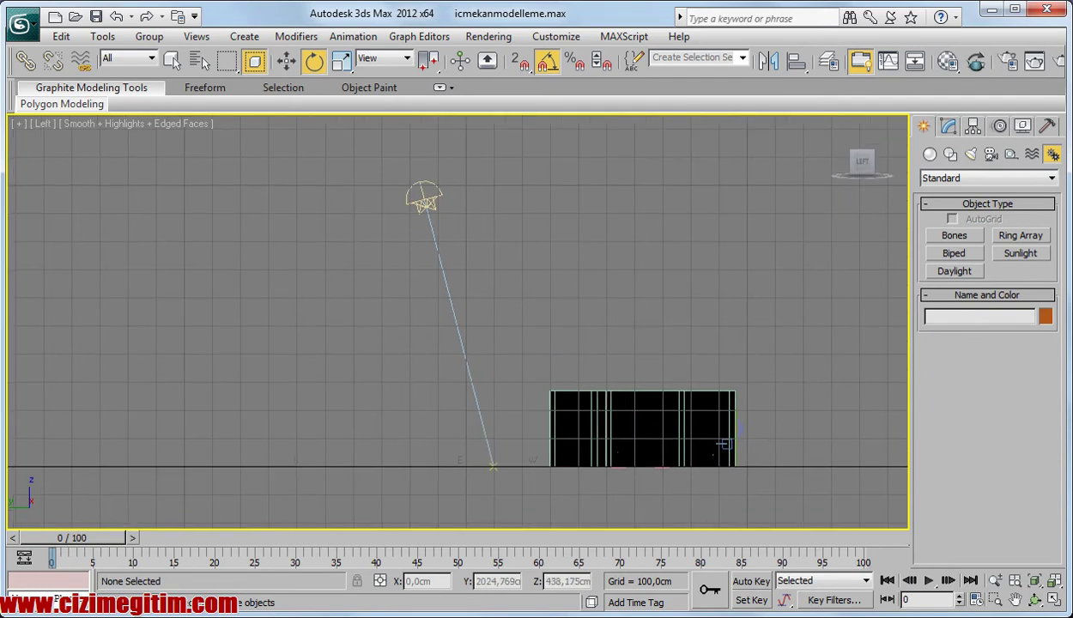
- Set Daylight001's Motion panel Control Parameters to Manual, leaving the time at 12
{"action": "left_click", "coordinate": [425, 199]}
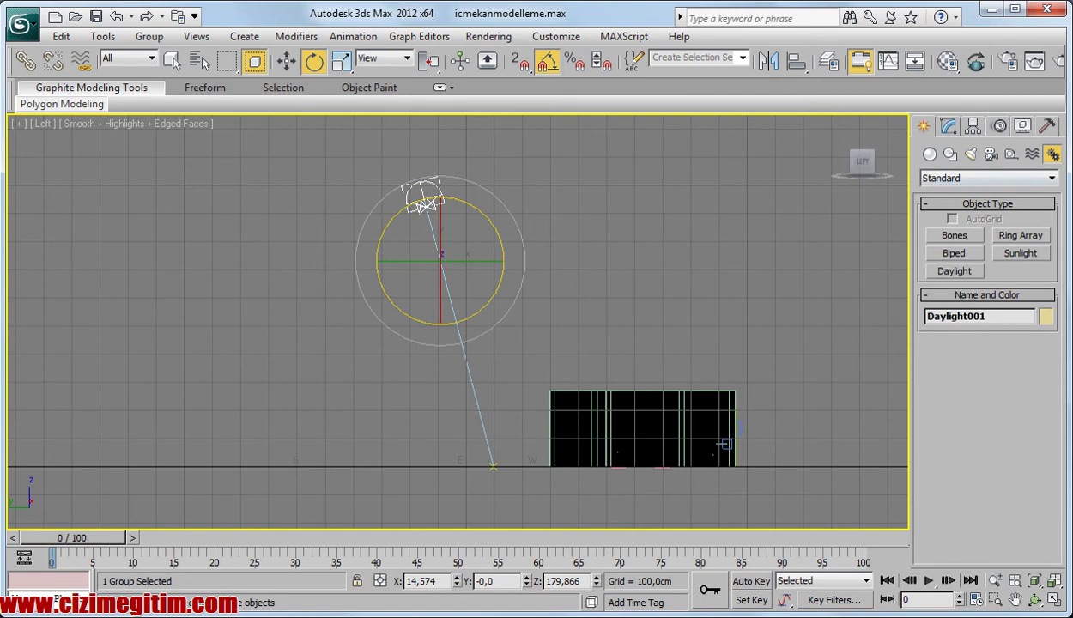
{"action": "left_click", "coordinate": [948, 126]}
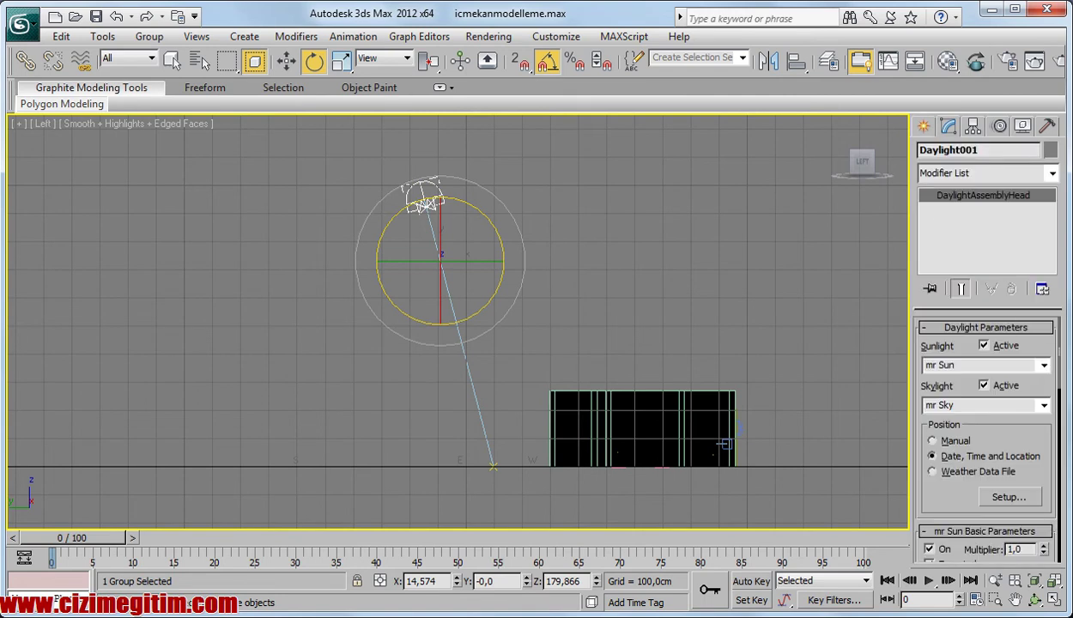
{"action": "left_click", "coordinate": [1009, 496]}
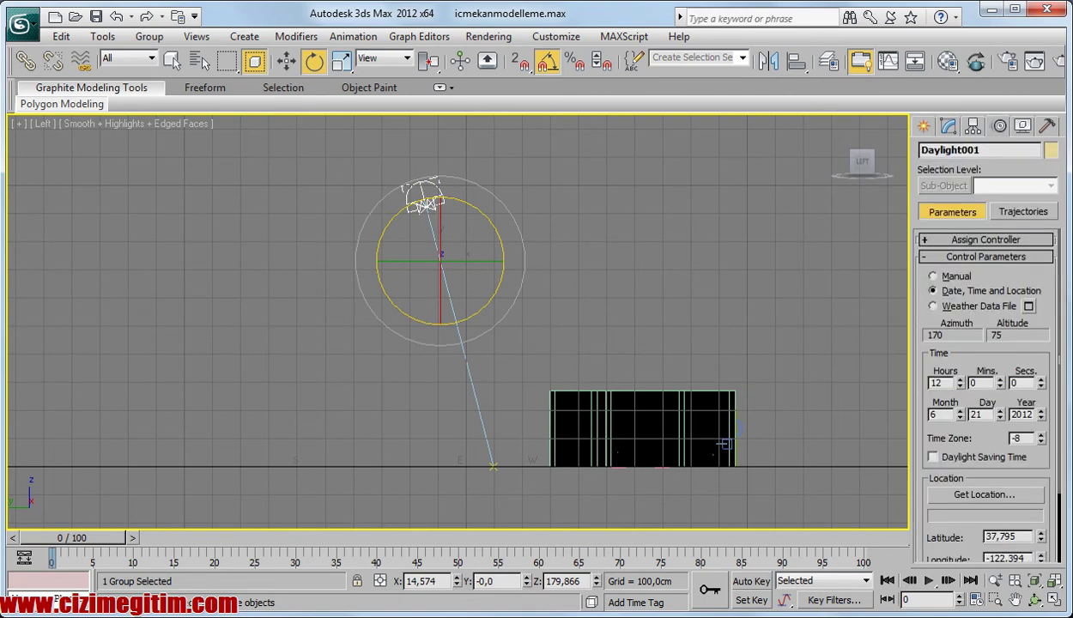
{"action": "left_click", "coordinate": [960, 387]}
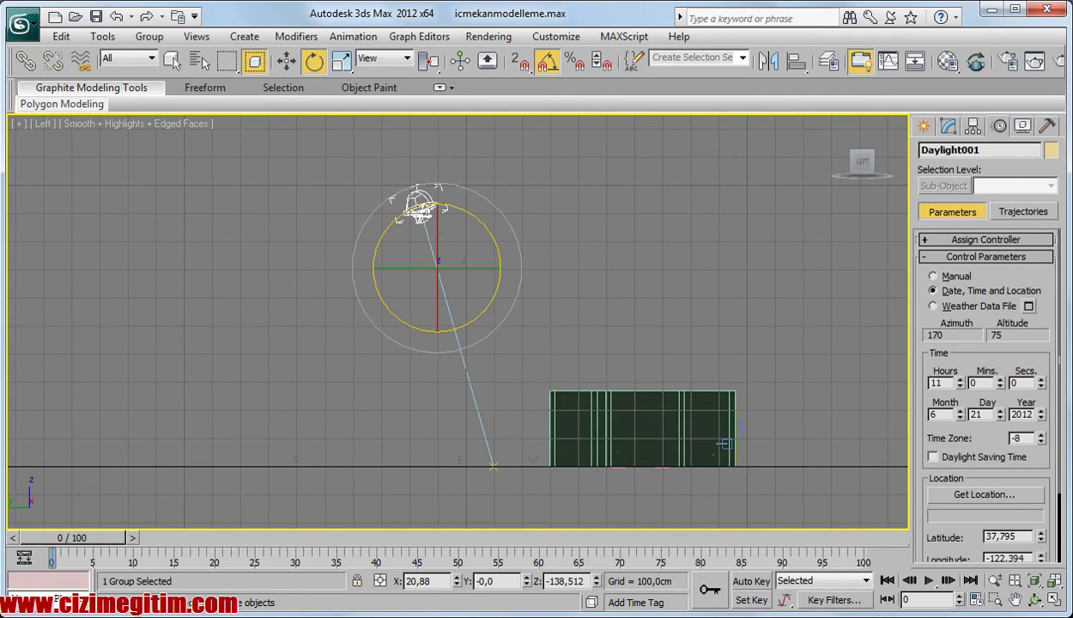
{"action": "left_click", "coordinate": [960, 379]}
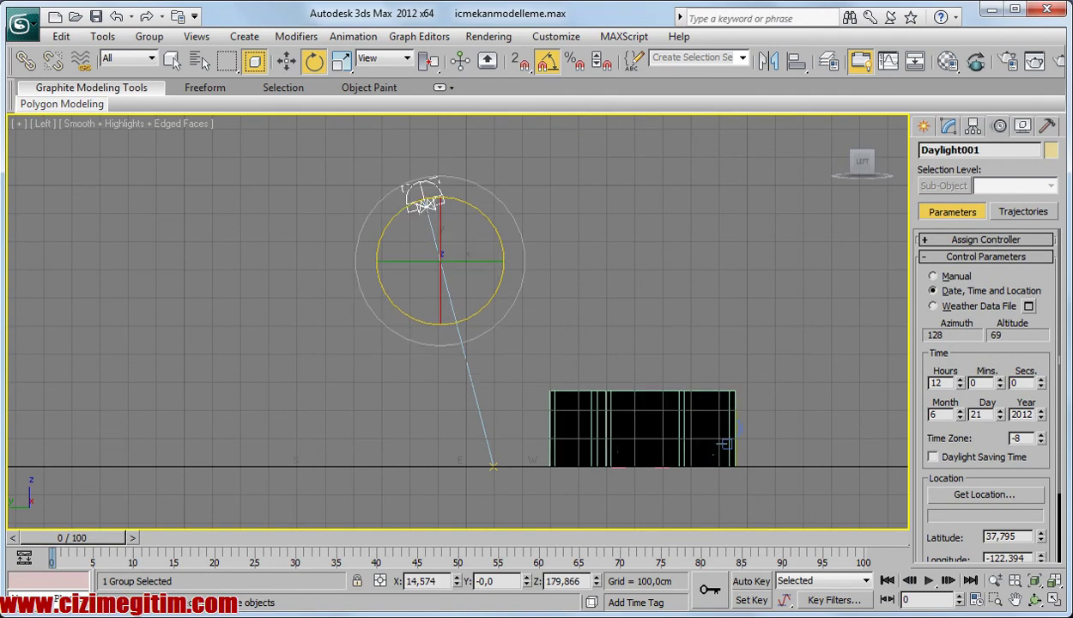
{"action": "left_click", "coordinate": [933, 275]}
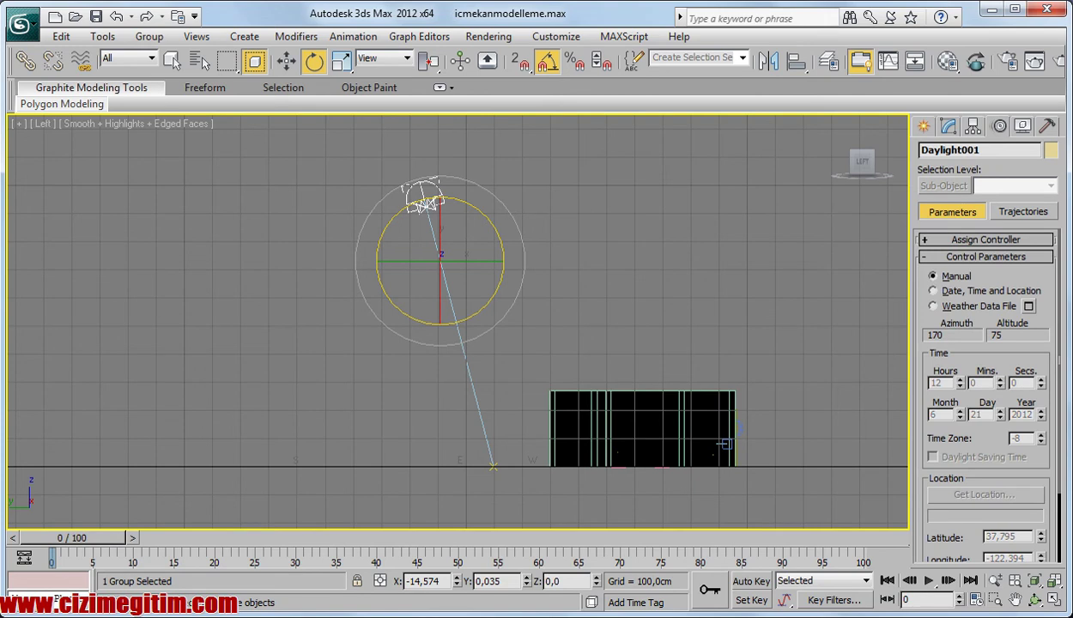
- Move the sun higher and further left of the room
{"action": "key", "text": "w"}
{"action": "mouse_move", "coordinate": [453, 247]}
{"action": "left_mouse_down"}
{"action": "mouse_move", "coordinate": [334, 237]}
{"action": "mouse_move", "coordinate": [361, 239]}
{"action": "mouse_move", "coordinate": [346, 239]}
{"action": "left_mouse_up"}
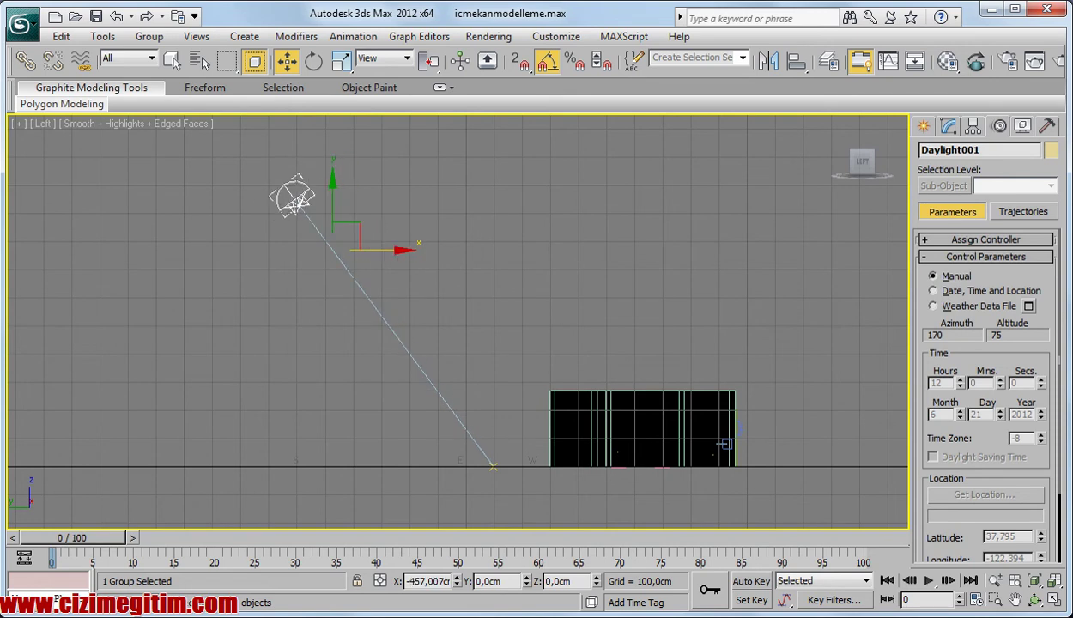
{"action": "left_click", "coordinate": [601, 258]}
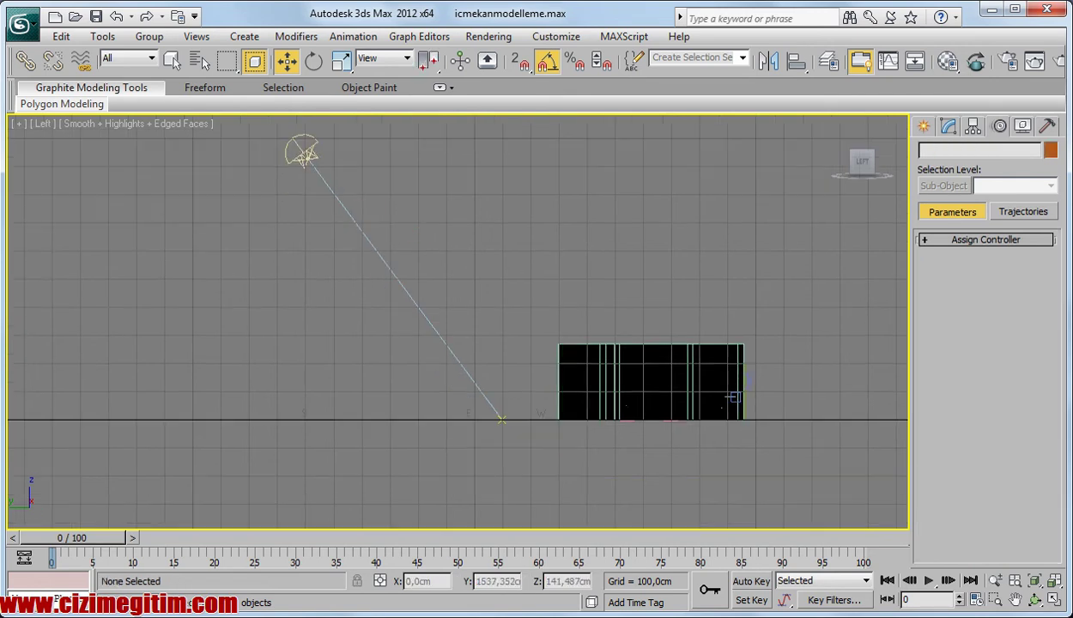
- Reframe the Left view and bring up Render Setup, still on Default Scanline Renderer
{"action": "middle_click_drag", "start_coordinate": [600, 257], "coordinate": [565, 240]}
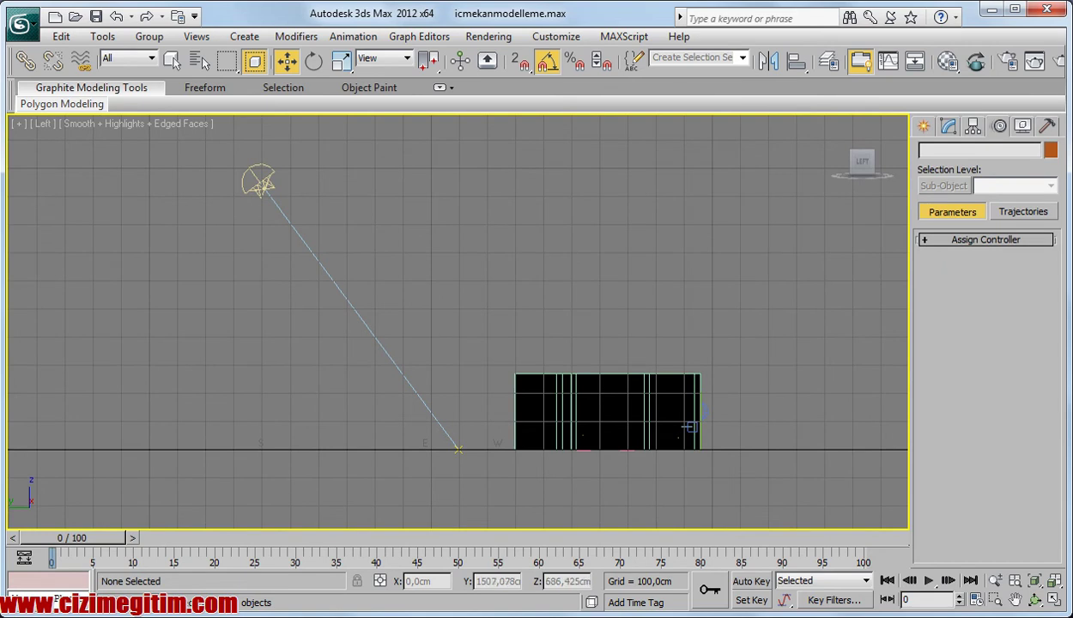
{"action": "mouse_move", "coordinate": [455, 326]}
{"action": "middle_mouse_down"}
{"action": "mouse_move", "coordinate": [509, 368]}
{"action": "mouse_move", "coordinate": [453, 309]}
{"action": "middle_mouse_up"}
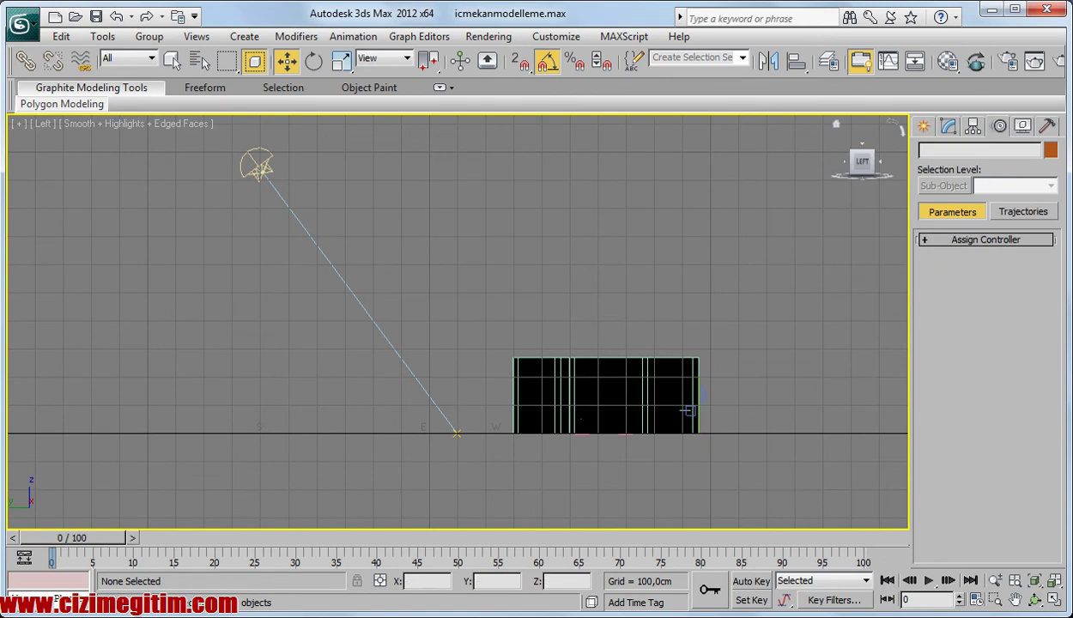
{"action": "left_click", "coordinate": [978, 60]}
- Assign mental ray Renderer as the production renderer in Render Setup
{"action": "left_click", "coordinate": [786, 106]}
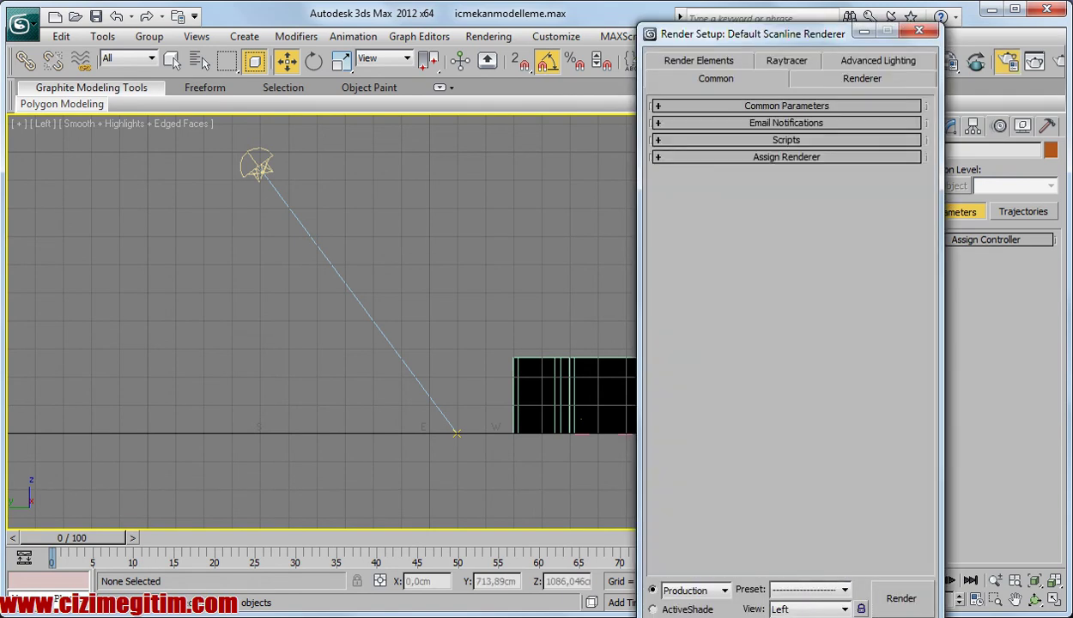
{"action": "left_click", "coordinate": [786, 158]}
{"action": "left_click", "coordinate": [883, 179]}
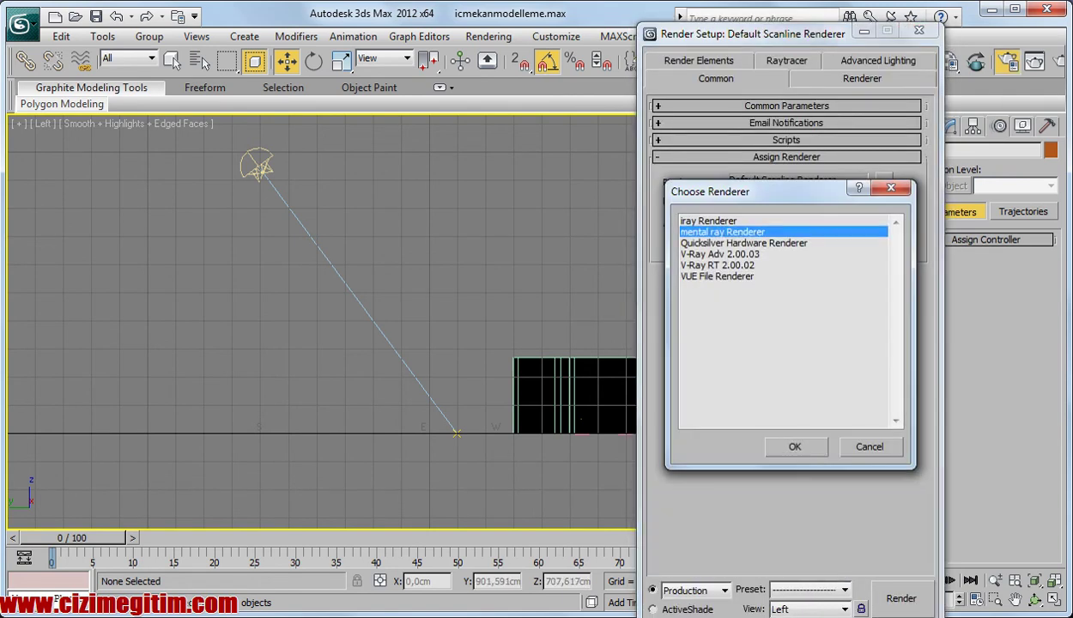
{"action": "double_click", "coordinate": [721, 232]}
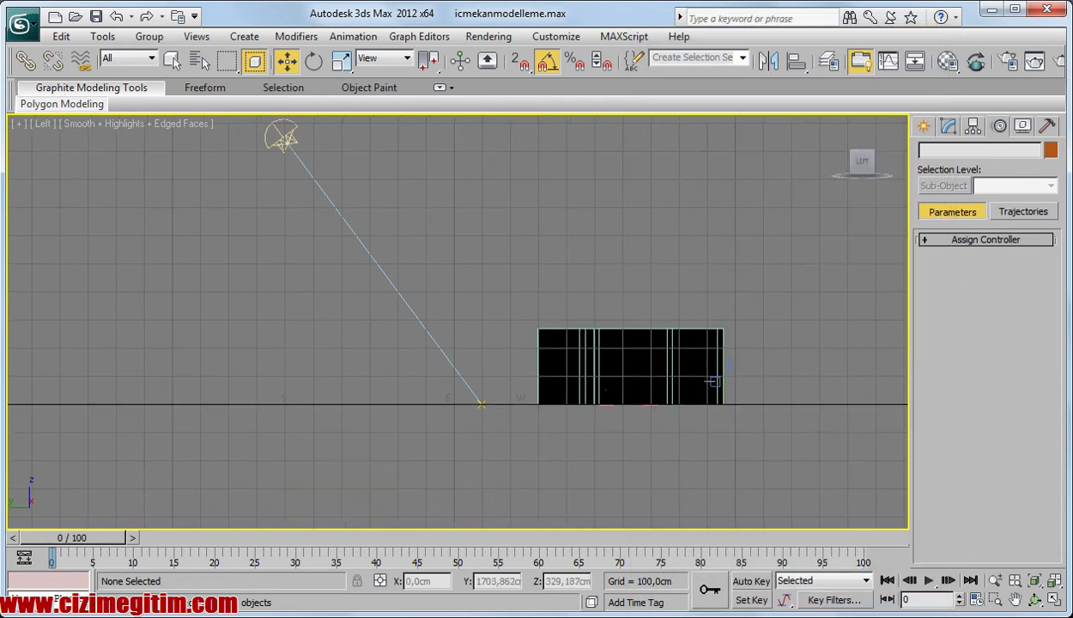
- View the room through Camera001 with Safe Frame shown
{"action": "key", "text": "c"}
{"action": "left_click", "coordinate": [468, 190]}
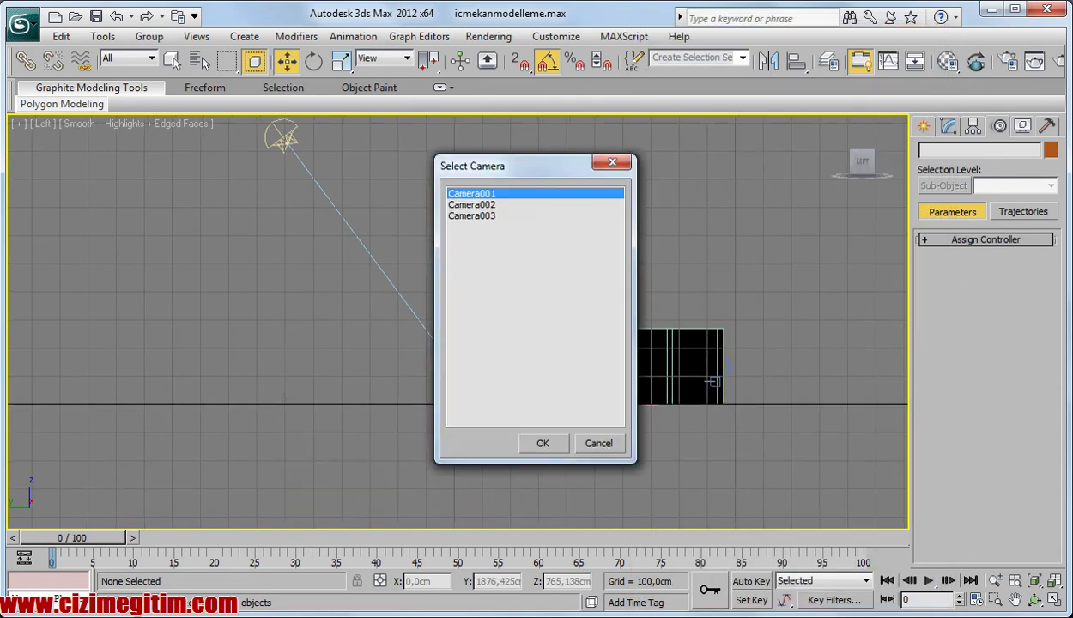
{"action": "key", "text": "Return"}
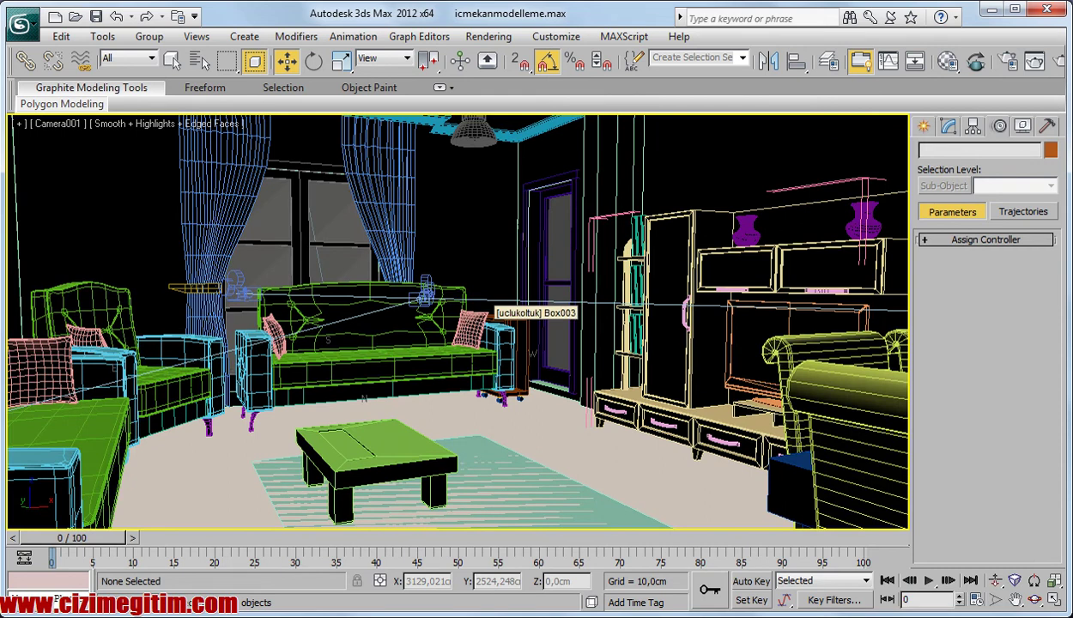
{"action": "key", "text": "shift+f"}
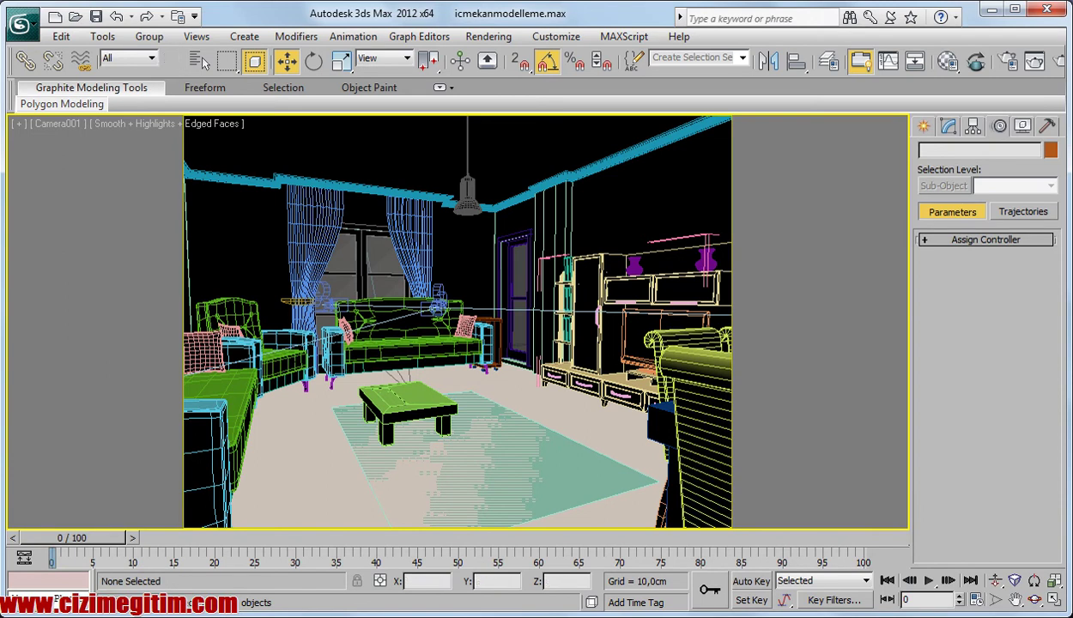
- Turn on hardware shading in Camera001, hide edged faces, and start a render
{"action": "left_click", "coordinate": [184, 126]}
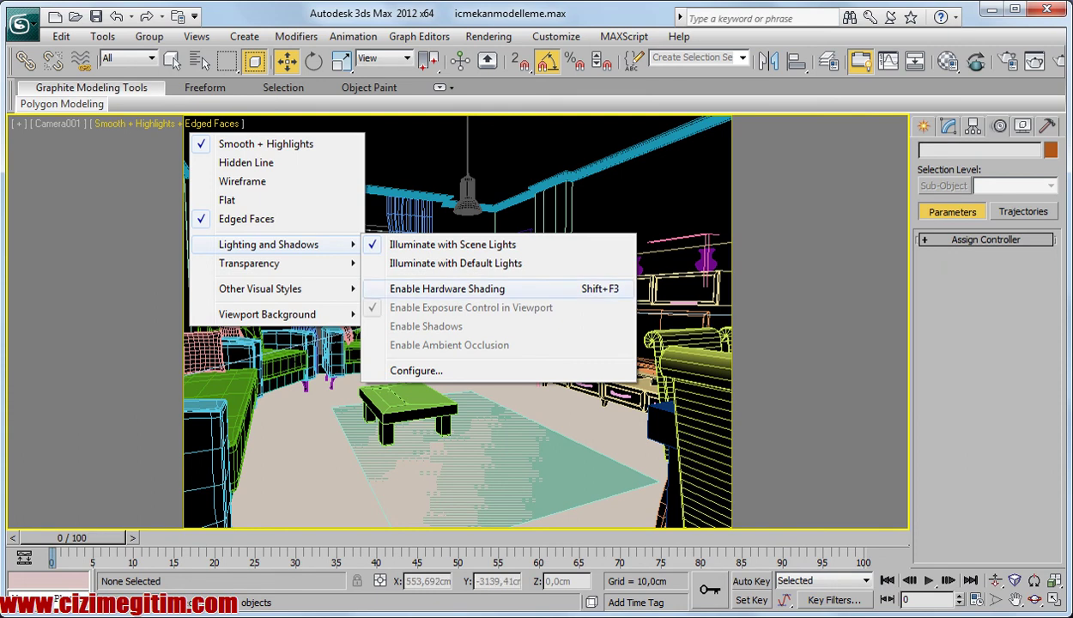
{"action": "left_click", "coordinate": [446, 289]}
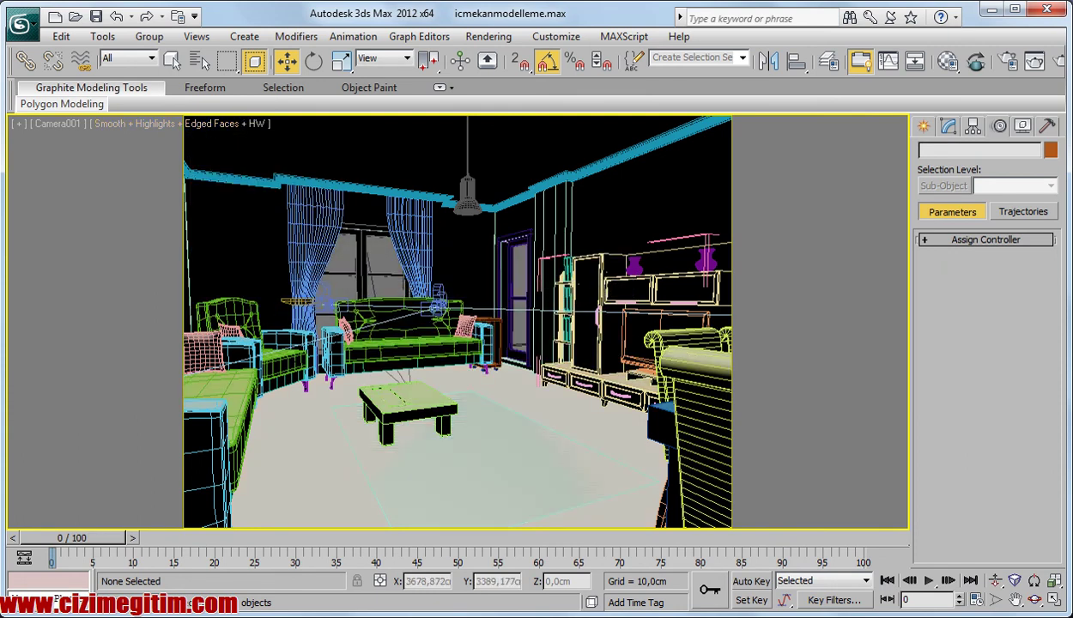
{"action": "key", "text": "F4"}
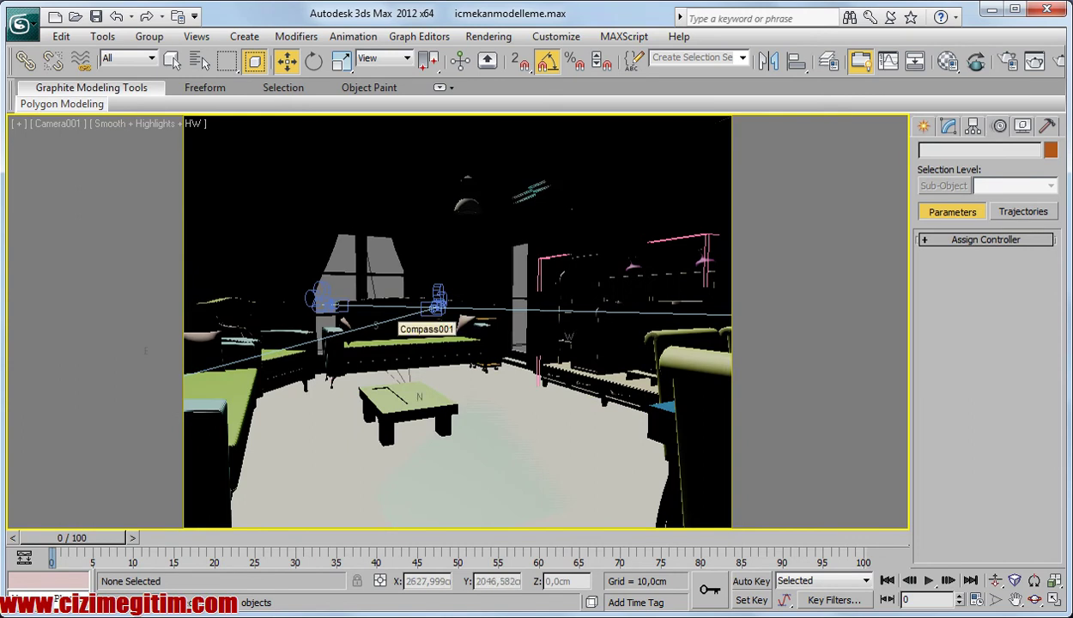
{"action": "left_click", "coordinate": [1035, 60]}
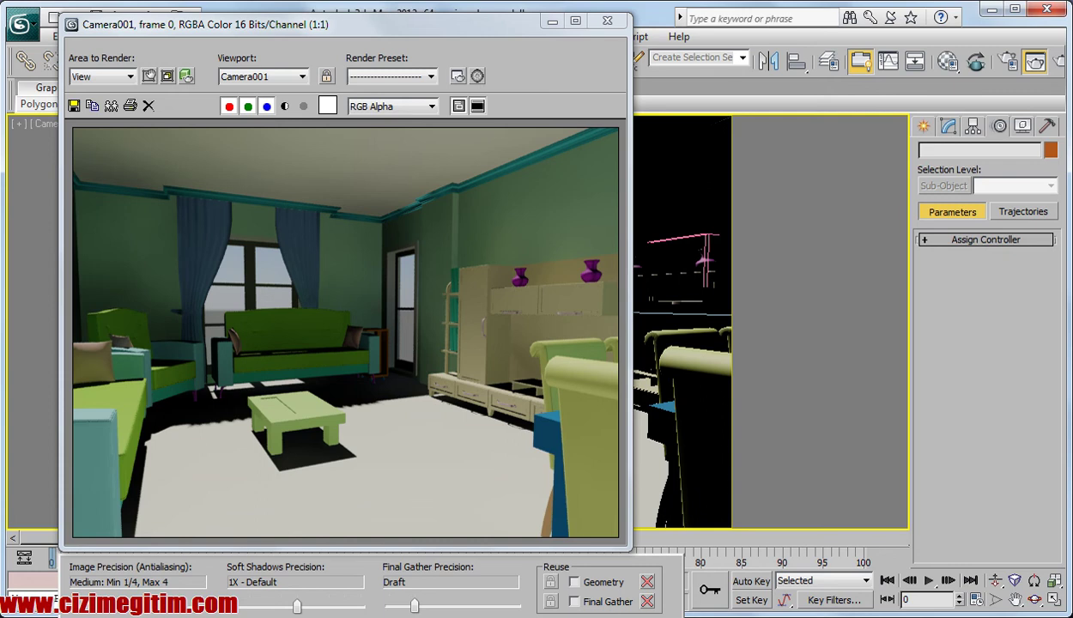
- Close the rendered frame, re-render the Camera001 view with mental ray, then close it again
{"action": "left_click", "coordinate": [607, 20]}
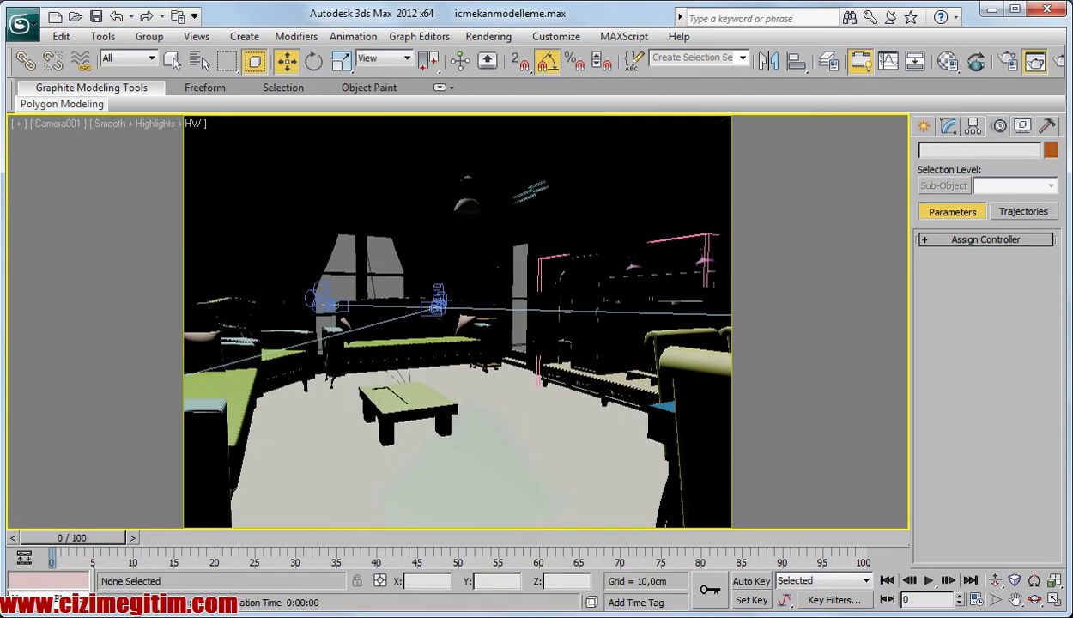
{"action": "left_click", "coordinate": [1035, 60]}
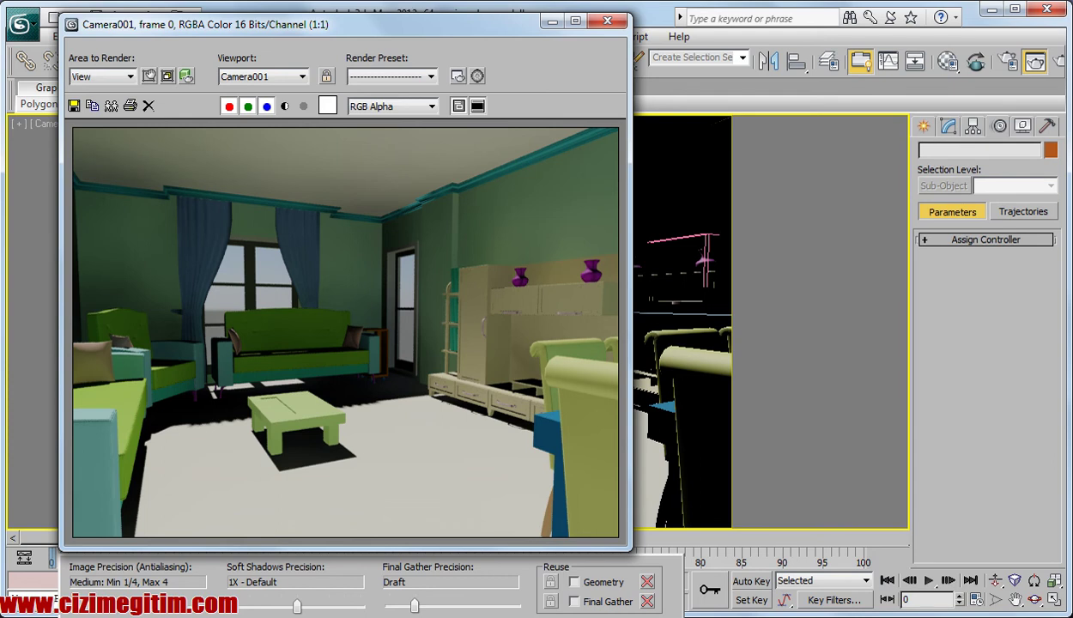
{"action": "left_click", "coordinate": [607, 19]}
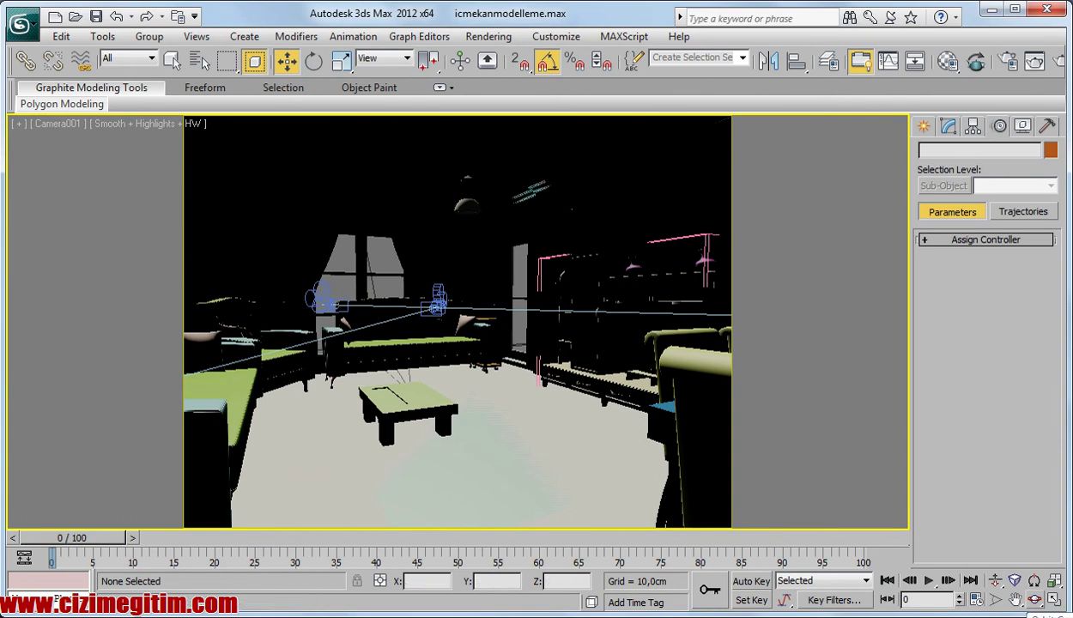
- Switch to a free perspective, orbit out from the room, and select the ceiling object tavan
{"action": "key", "text": "p"}
{"action": "left_click", "coordinate": [1034, 600]}
{"action": "mouse_move", "coordinate": [549, 361]}
{"action": "left_mouse_down"}
{"action": "mouse_move", "coordinate": [188, 331]}
{"action": "mouse_move", "coordinate": [223, 283]}
{"action": "left_mouse_up"}
{"action": "key", "text": "w"}
{"action": "left_click", "coordinate": [481, 274]}
{"action": "scroll", "coordinate": [772, 300], "scroll_direction": "up", "scroll_amount": 2}
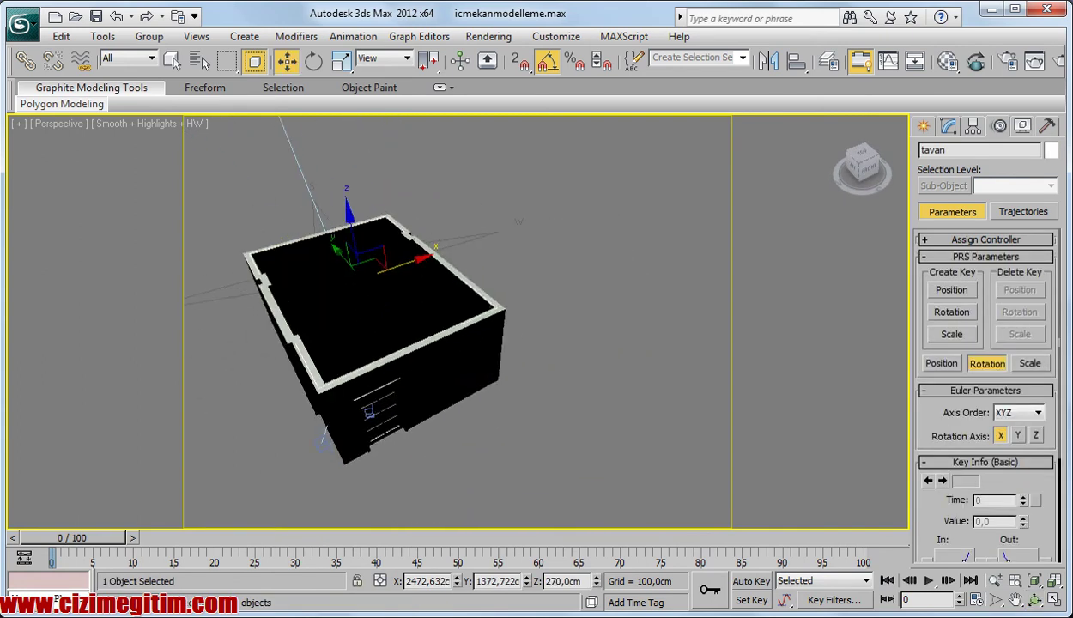
{"action": "scroll", "coordinate": [772, 300], "scroll_direction": "up", "scroll_amount": 3}
- Hide the tavan roof to look into the room and show Standard Primitives
{"action": "left_click", "coordinate": [923, 125]}
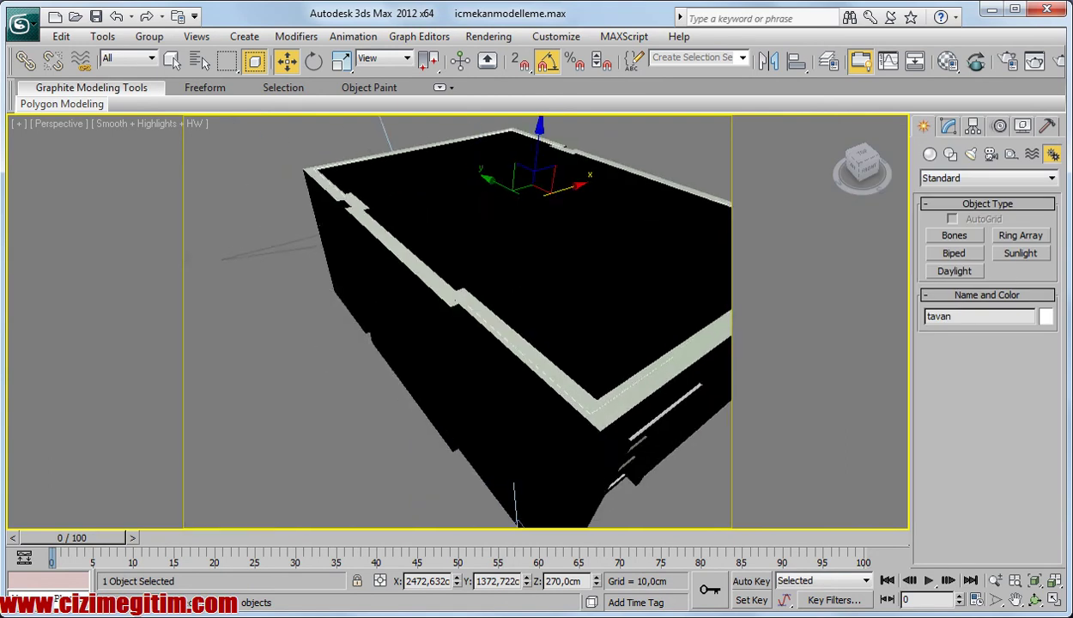
{"action": "middle_click_drag", "start_coordinate": [472, 326], "coordinate": [558, 326], "text": "alt"}
{"action": "middle_click_drag", "start_coordinate": [519, 167], "coordinate": [525, 207], "text": "alt"}
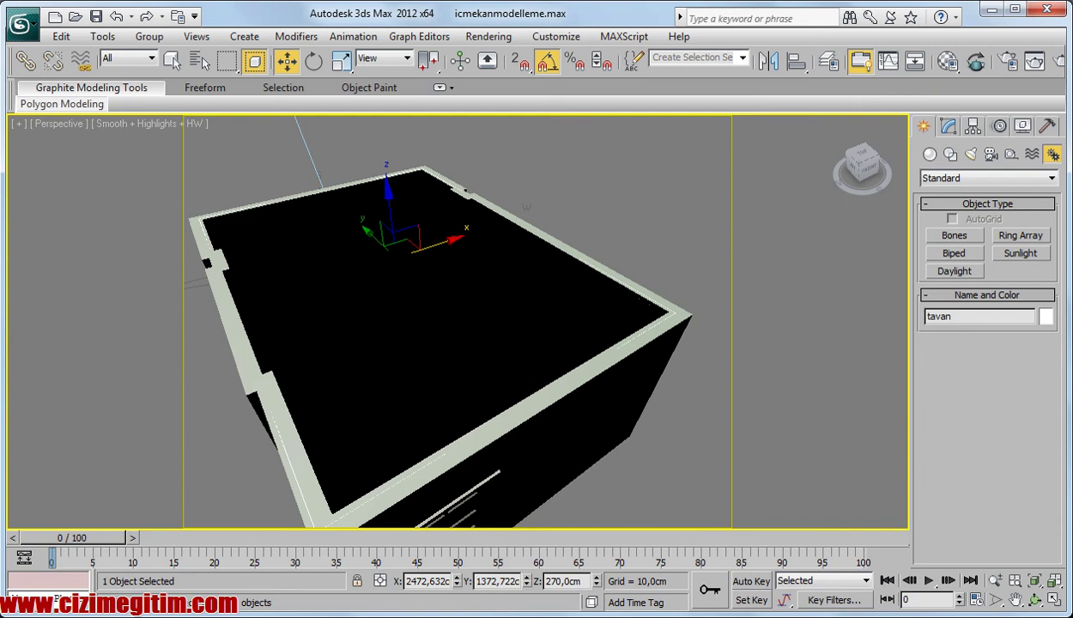
{"action": "key", "text": "Delete"}
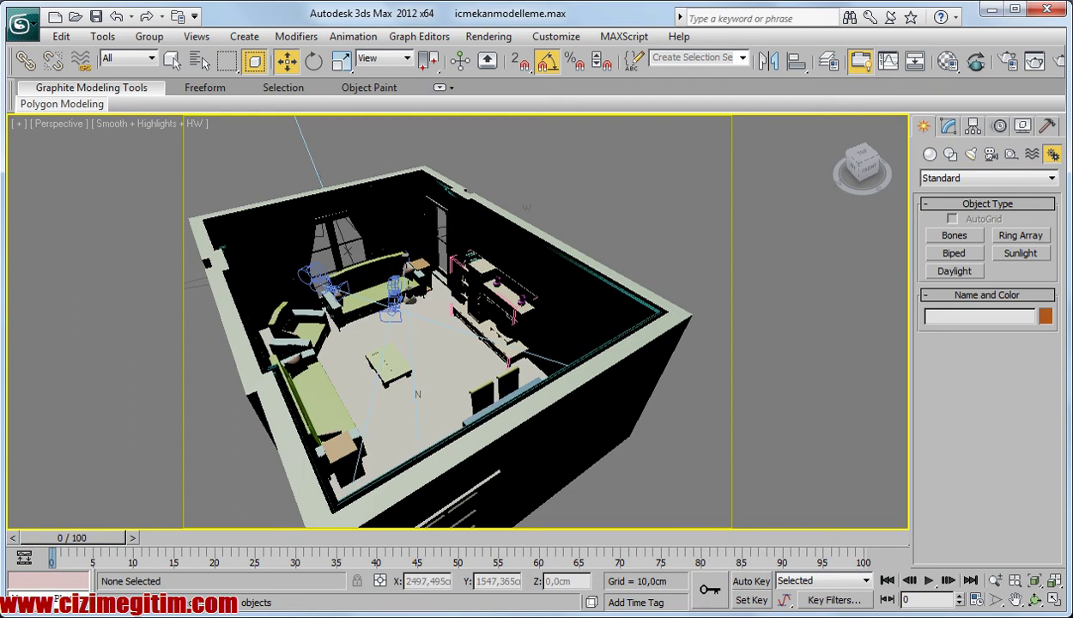
{"action": "middle_click_drag", "start_coordinate": [527, 207], "coordinate": [452, 379], "text": "alt"}
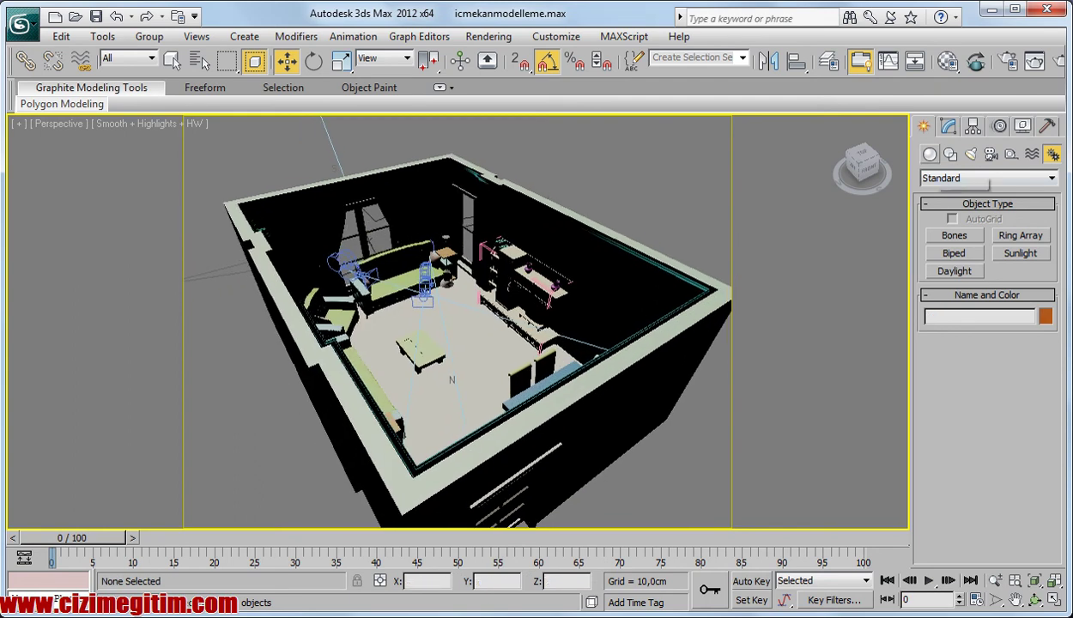
{"action": "left_click", "coordinate": [929, 153]}
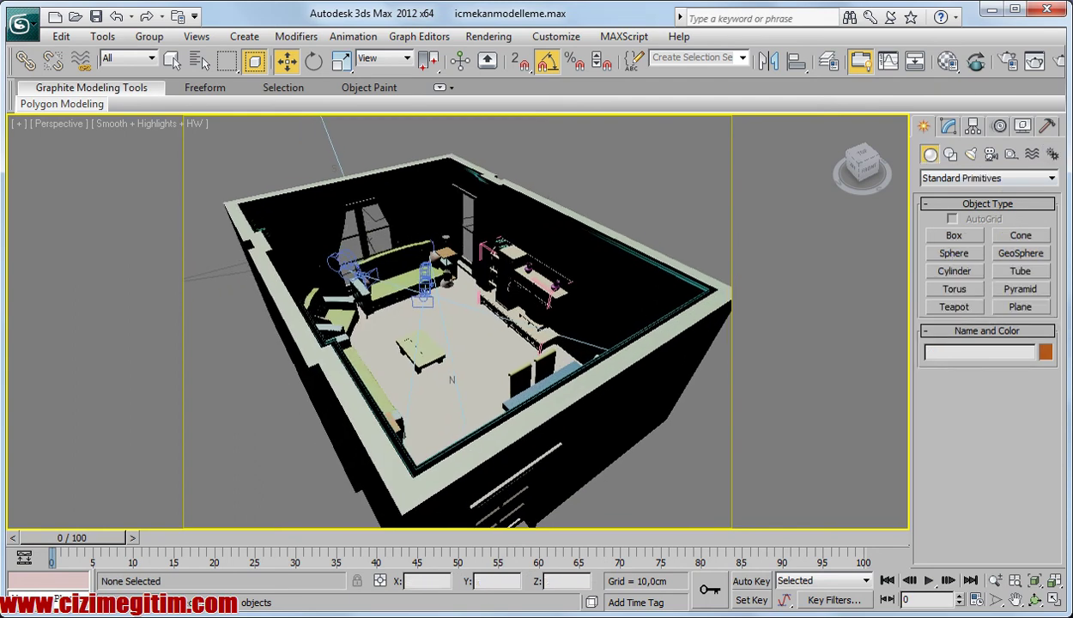
- Snap-draw roof box Box062 over the wall tops: 660,273 × 490 cm, about 21 cm high
{"action": "left_click", "coordinate": [954, 235]}
{"action": "mouse_move", "coordinate": [566, 240]}
{"action": "middle_mouse_down", "text": "alt"}
{"action": "mouse_move", "coordinate": [532, 230]}
{"action": "mouse_move", "coordinate": [568, 214]}
{"action": "middle_mouse_up", "text": "alt"}
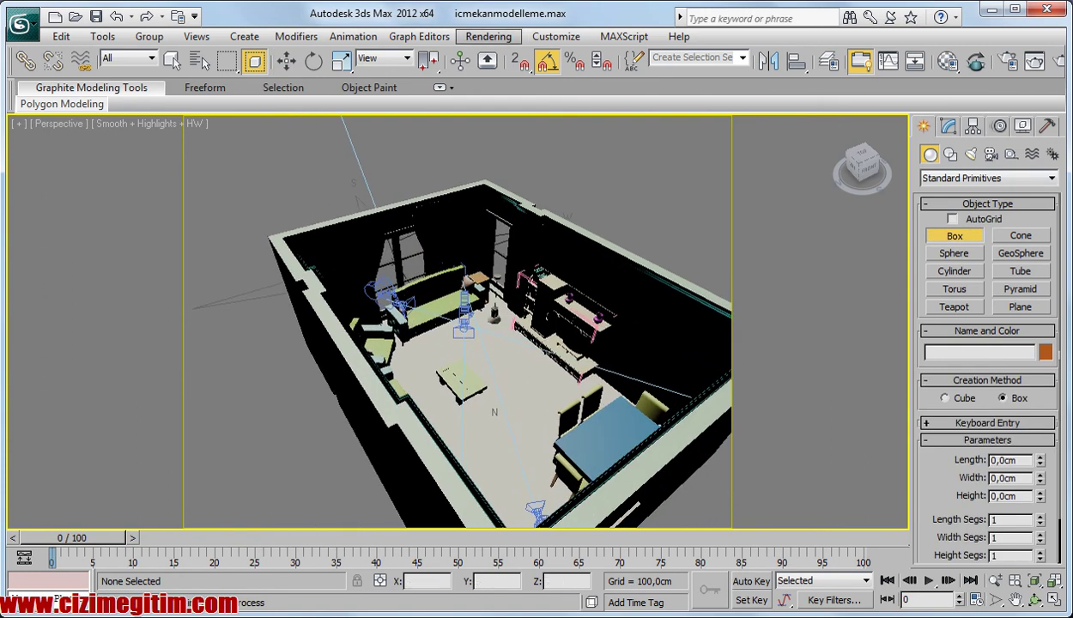
{"action": "left_click", "coordinate": [519, 61]}
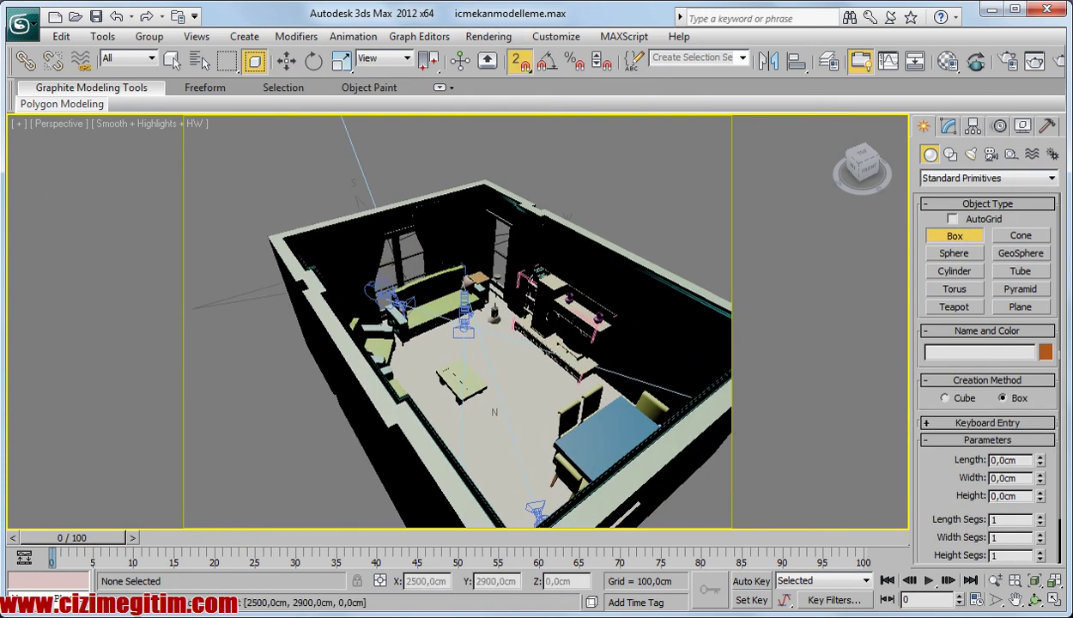
{"action": "left_click_drag", "start_coordinate": [519, 60], "coordinate": [520, 139]}
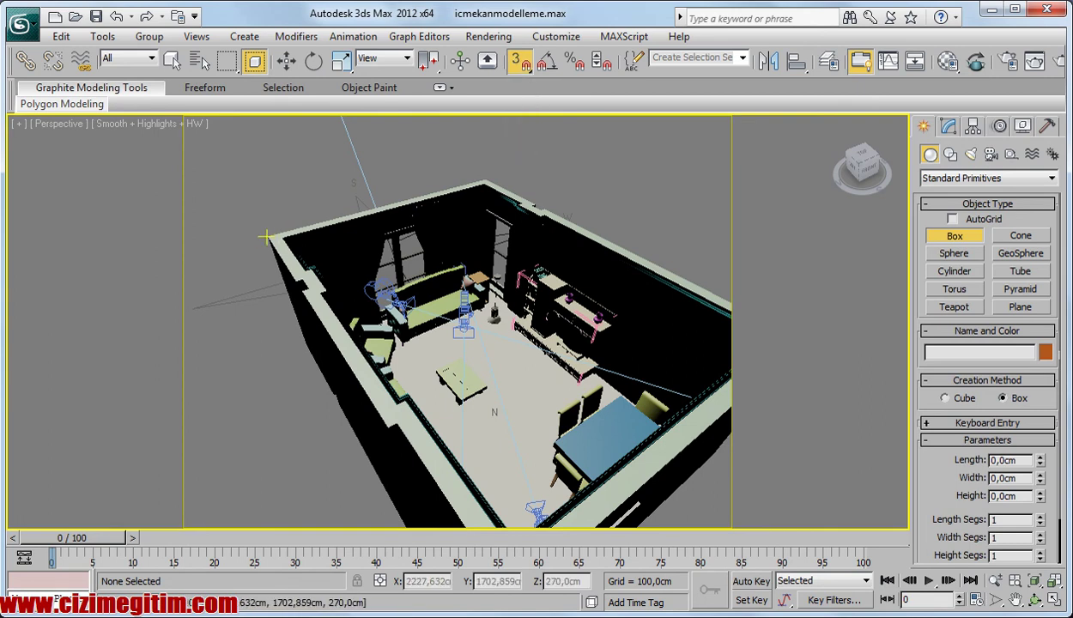
{"action": "left_click_drag", "start_coordinate": [267, 237], "coordinate": [513, 197]}
{"action": "scroll", "coordinate": [608, 324], "scroll_direction": "down", "scroll_amount": 4}
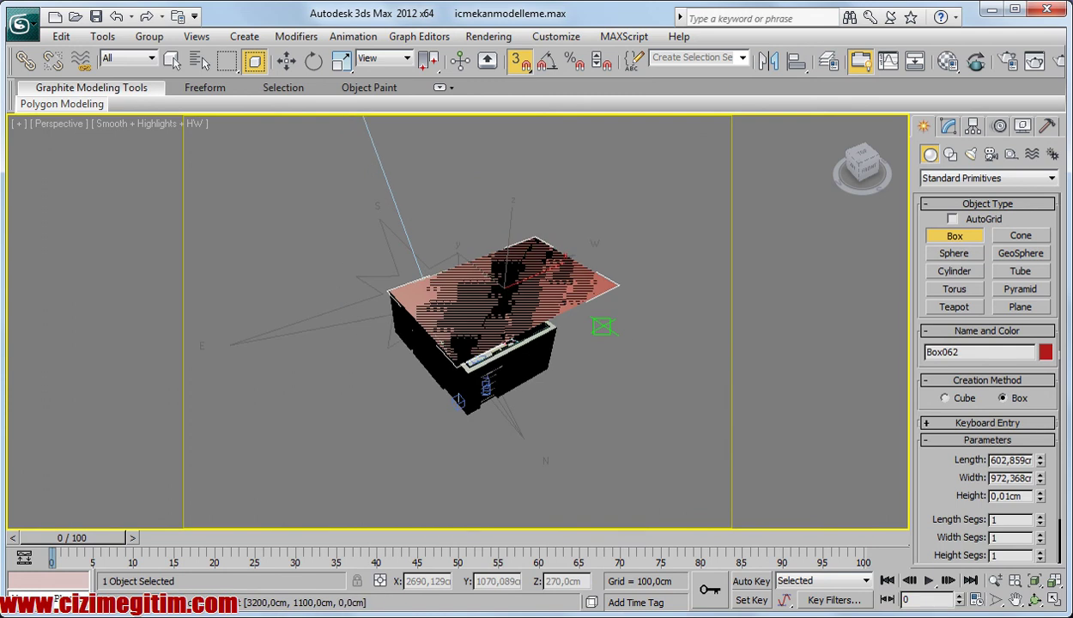
{"action": "left_click_drag", "start_coordinate": [608, 324], "coordinate": [631, 331]}
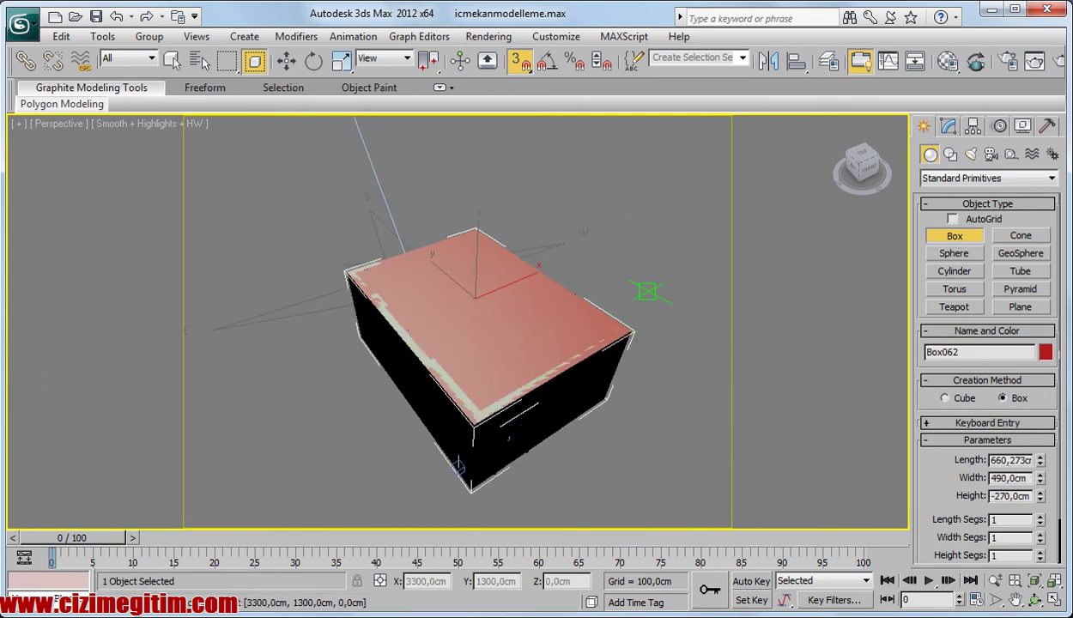
{"action": "left_click", "coordinate": [617, 331]}
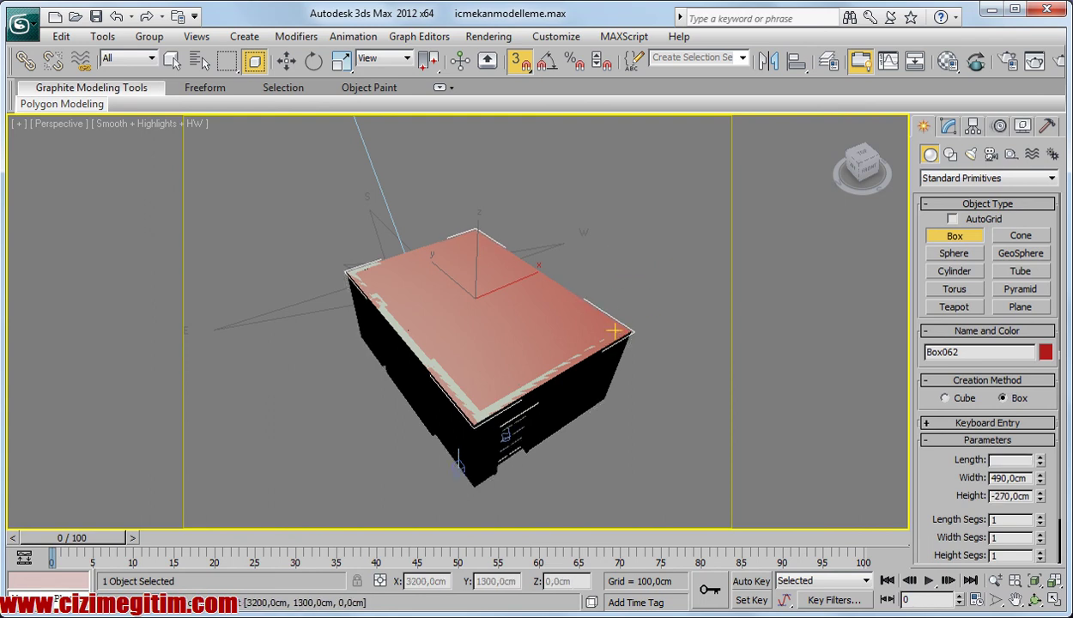
{"action": "key", "text": "s"}
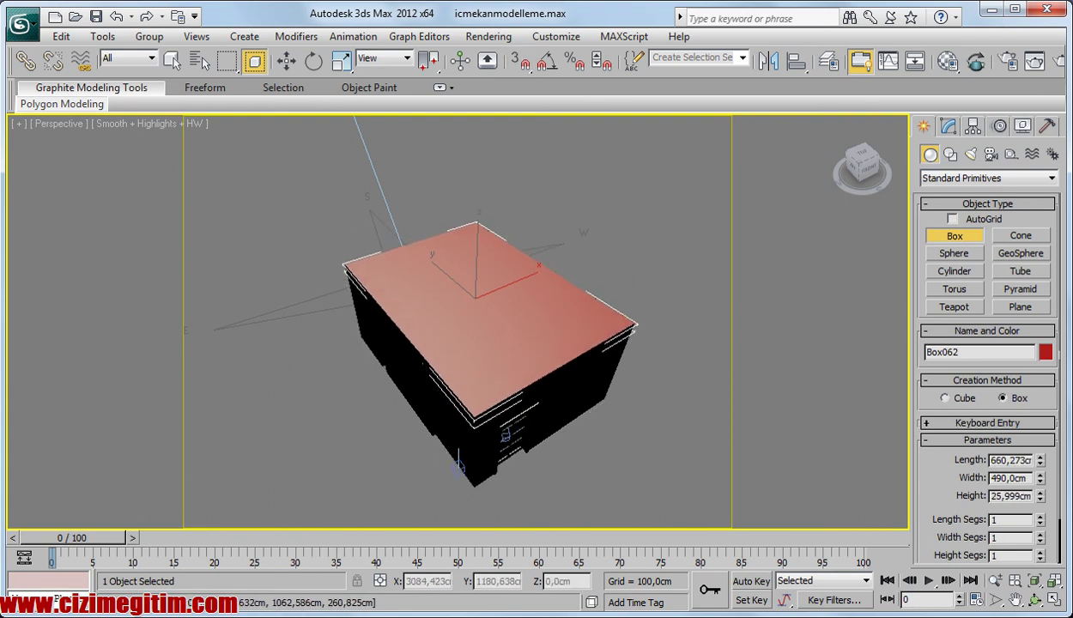
{"action": "scroll", "coordinate": [447, 494], "scroll_direction": "up", "scroll_amount": 5}
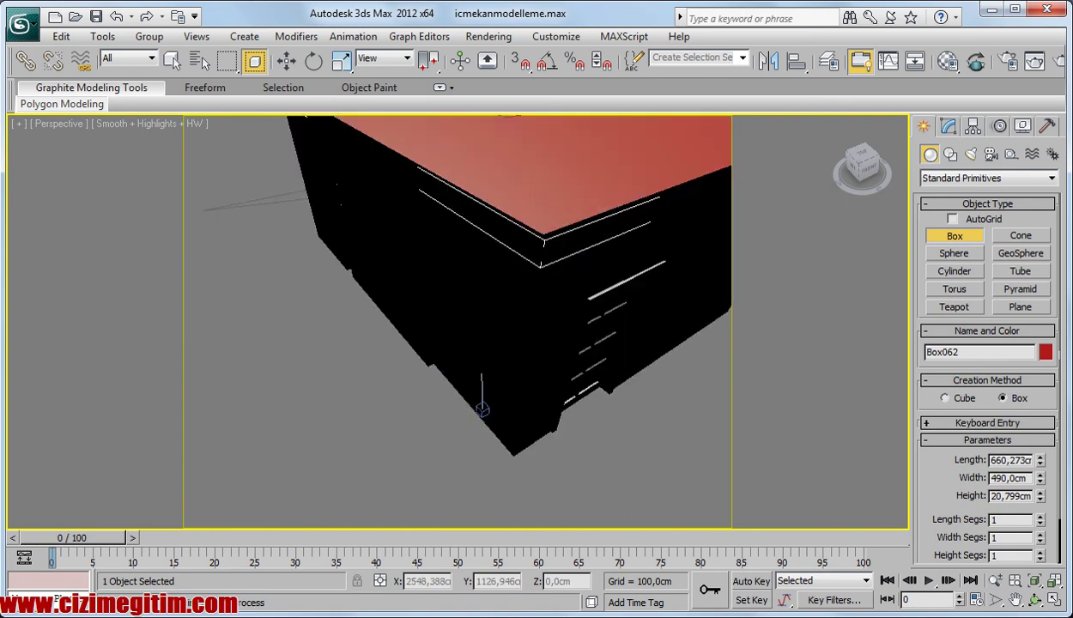
{"action": "left_click", "coordinate": [1034, 600]}
{"action": "mouse_move", "coordinate": [386, 215]}
{"action": "left_mouse_down"}
{"action": "mouse_move", "coordinate": [266, 126]}
{"action": "mouse_move", "coordinate": [255, 435]}
{"action": "left_mouse_up"}
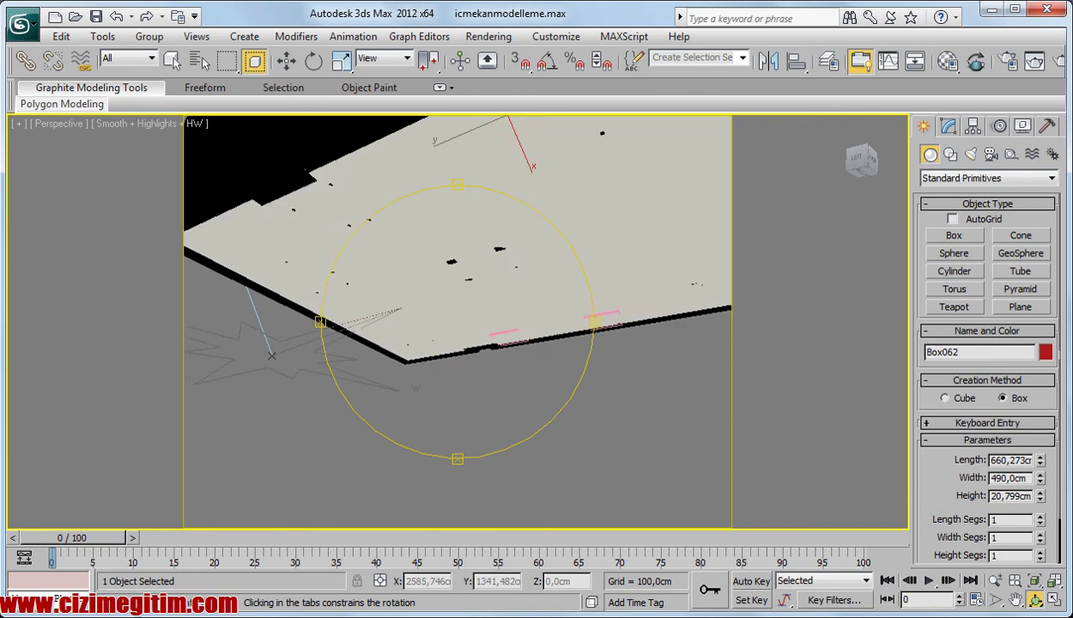
- Zoom out, select the old floor taban, and hide it
{"action": "left_click", "coordinate": [954, 236]}
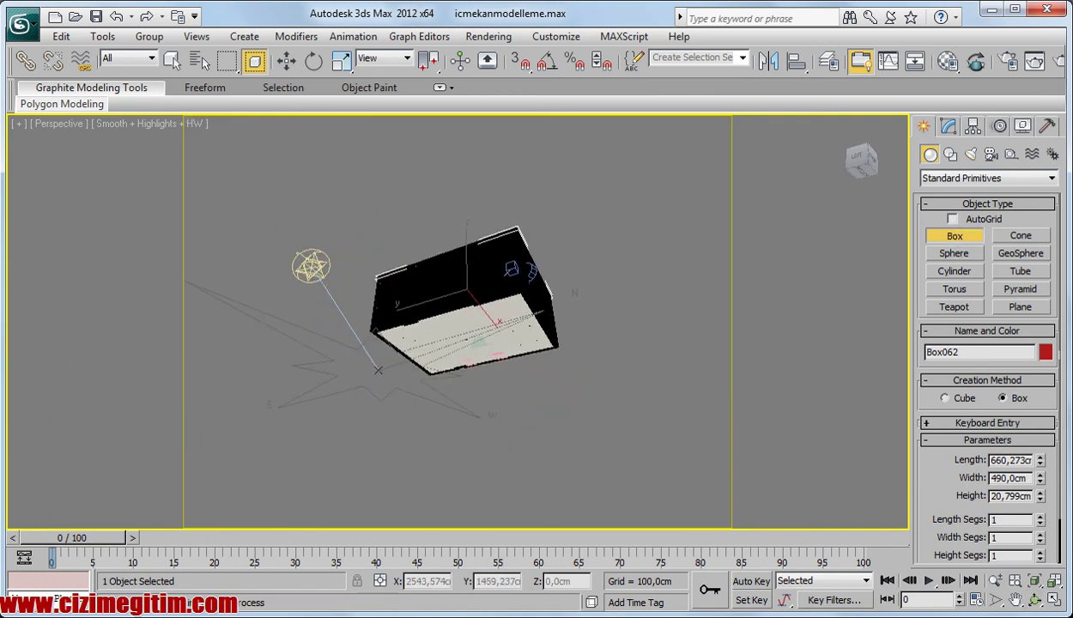
{"action": "key", "text": "shift+z"}
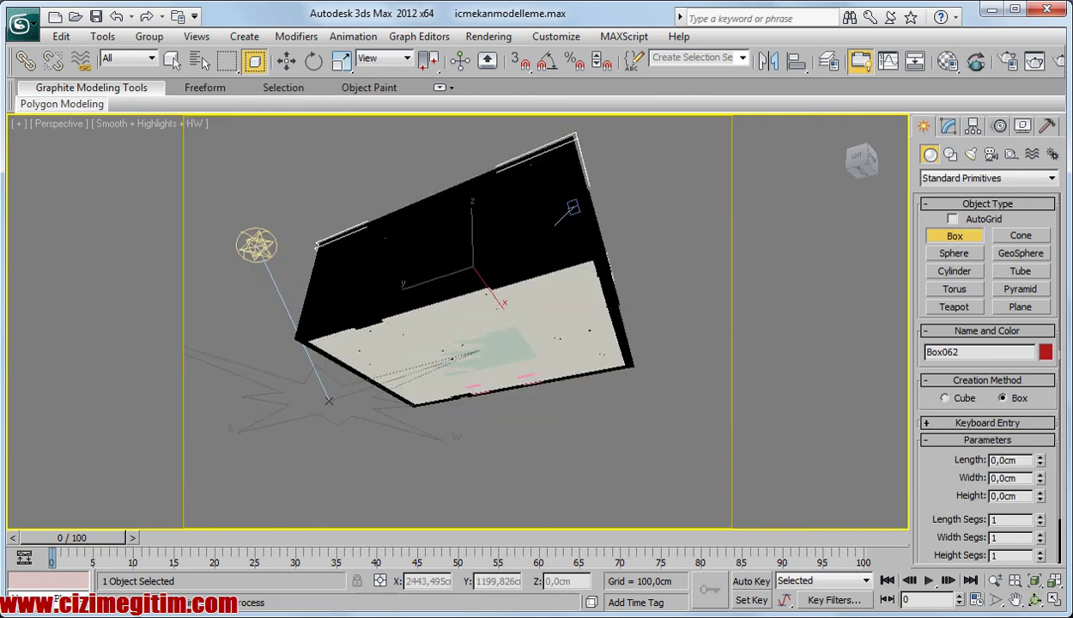
{"action": "key", "text": "w"}
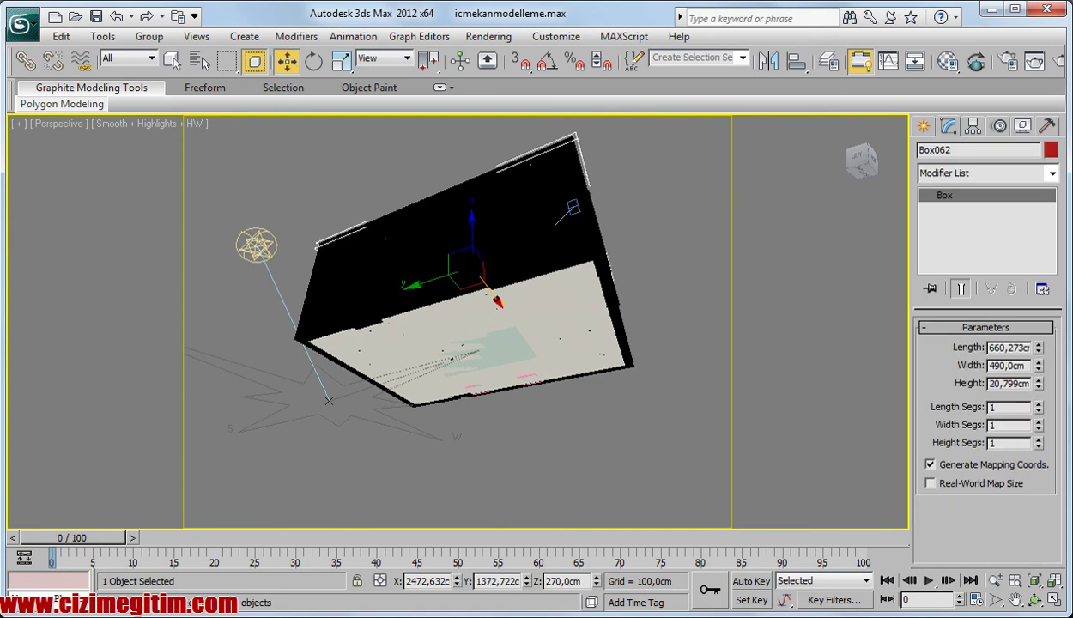
{"action": "left_click", "coordinate": [477, 348]}
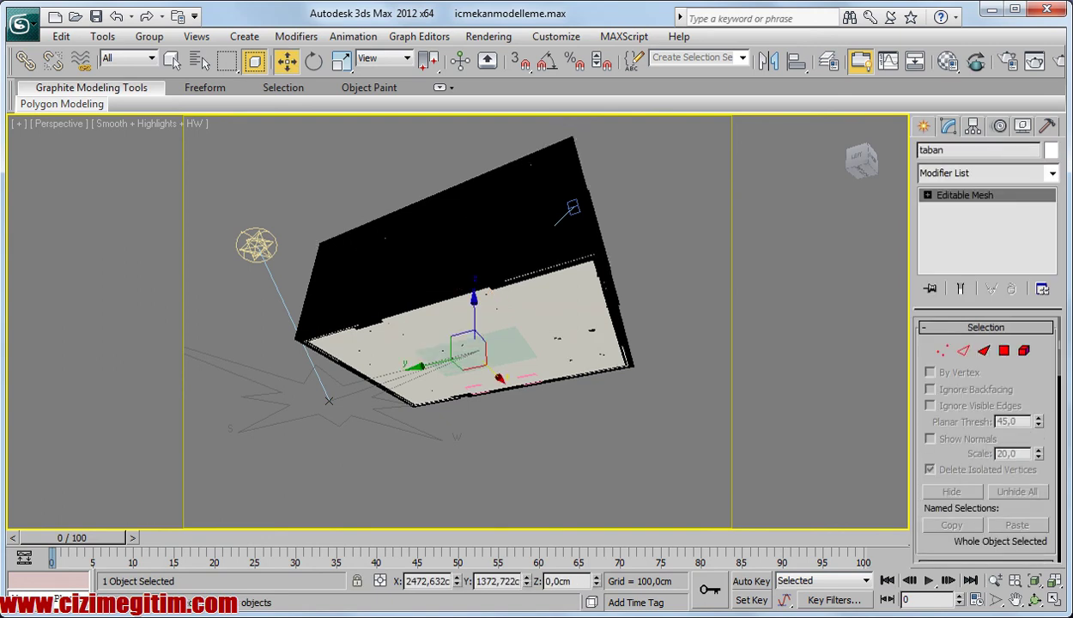
{"action": "key", "text": "alt+h"}
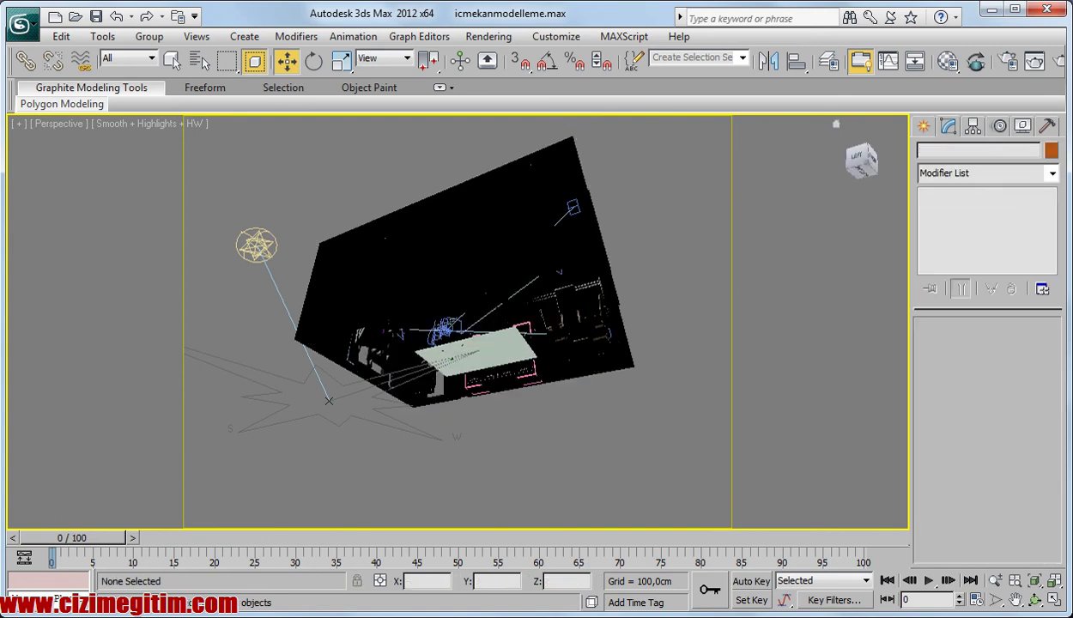
- Light the viewport with default lights and enable hardware shading
{"action": "left_click", "coordinate": [954, 235]}
{"action": "middle_click_drag", "start_coordinate": [515, 343], "coordinate": [550, 326], "text": "alt"}
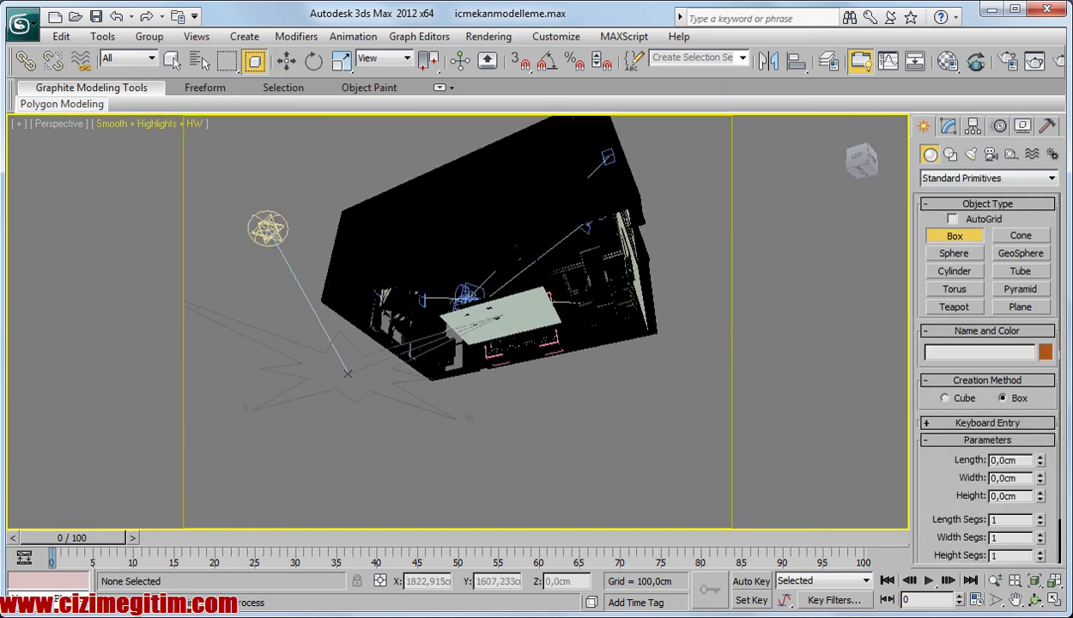
{"action": "left_click", "coordinate": [137, 124]}
{"action": "left_click", "coordinate": [412, 264]}
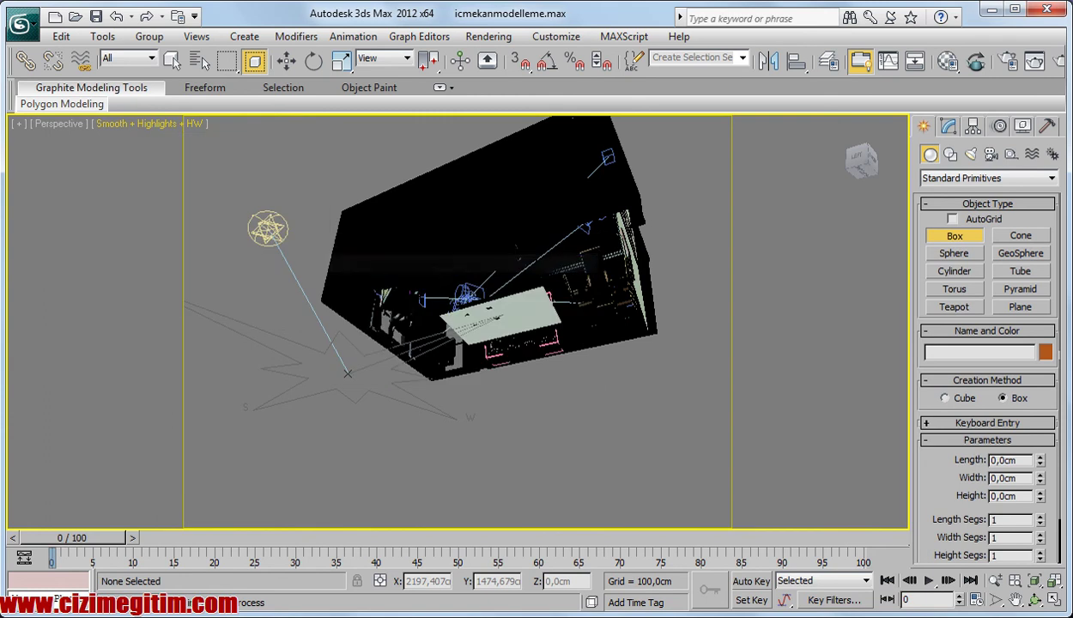
{"action": "middle_click_drag", "start_coordinate": [515, 343], "coordinate": [480, 361], "text": "alt"}
{"action": "left_click", "coordinate": [137, 123]}
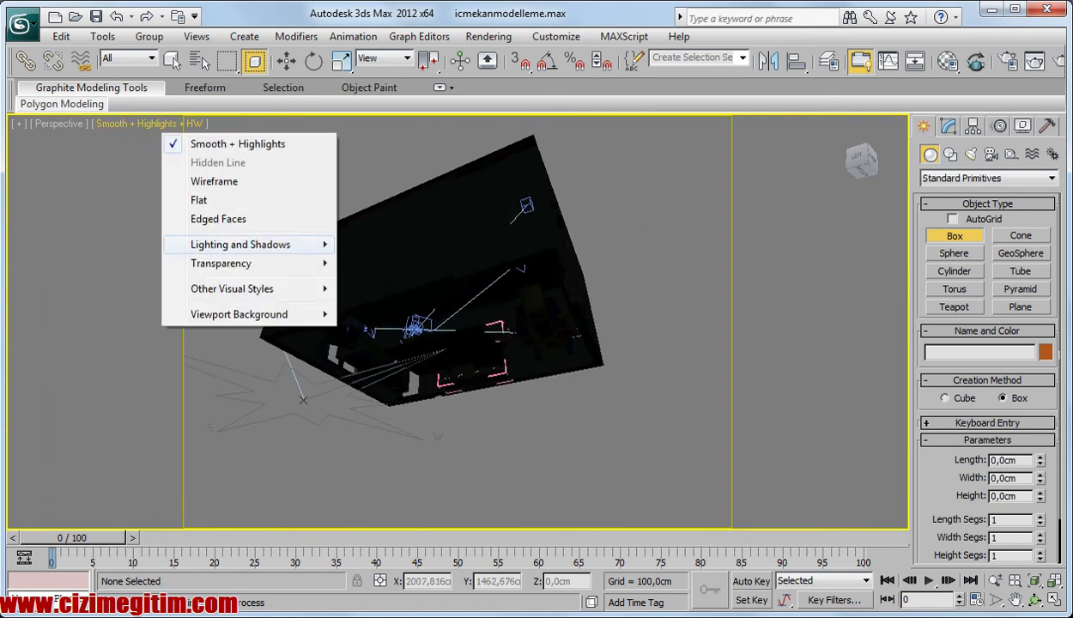
{"action": "left_click", "coordinate": [403, 287]}
{"action": "scroll", "coordinate": [455, 284], "scroll_direction": "up", "scroll_amount": 3}
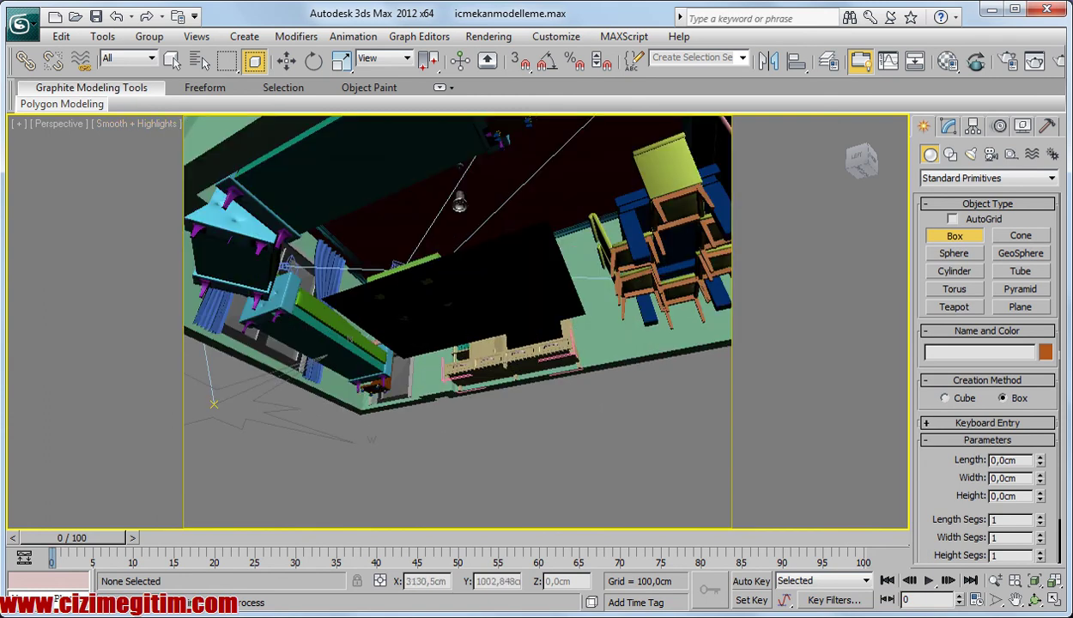
- Orbit below the room and snap-draw a 660,273 × 490 cm floor box Box063
{"action": "key", "text": "ctrl+r"}
{"action": "mouse_move", "coordinate": [463, 283]}
{"action": "left_mouse_down"}
{"action": "mouse_move", "coordinate": [446, 309]}
{"action": "mouse_move", "coordinate": [429, 272]}
{"action": "left_mouse_up"}
{"action": "scroll", "coordinate": [455, 318], "scroll_direction": "down", "scroll_amount": 5}
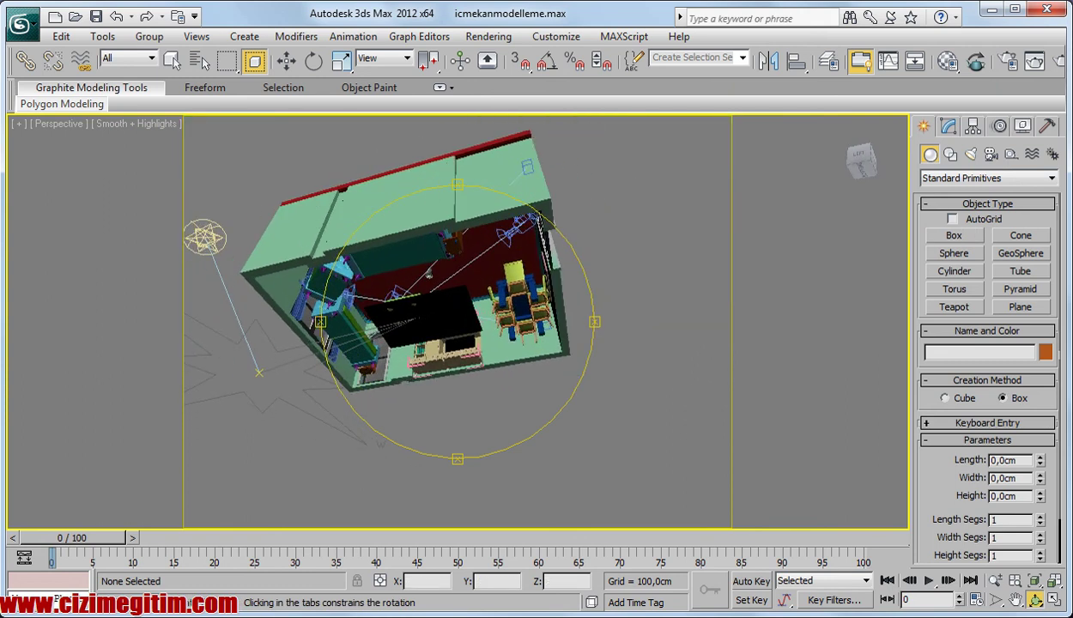
{"action": "left_click", "coordinate": [953, 235]}
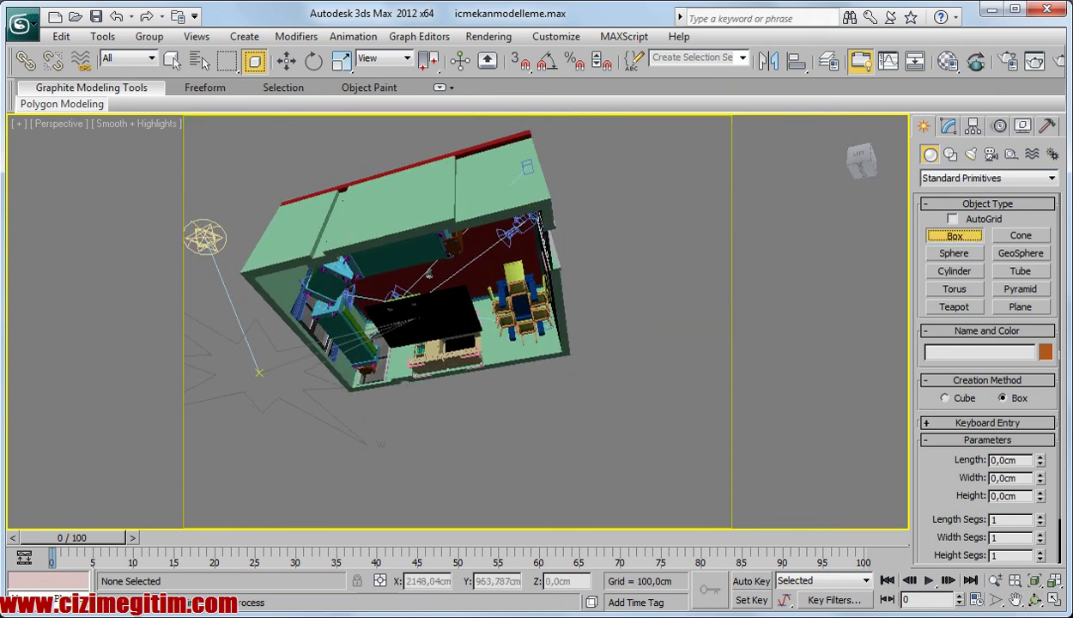
{"action": "key", "text": "s"}
{"action": "mouse_move", "coordinate": [235, 273]}
{"action": "left_mouse_down"}
{"action": "mouse_move", "coordinate": [539, 365]}
{"action": "mouse_move", "coordinate": [569, 354]}
{"action": "left_mouse_up"}
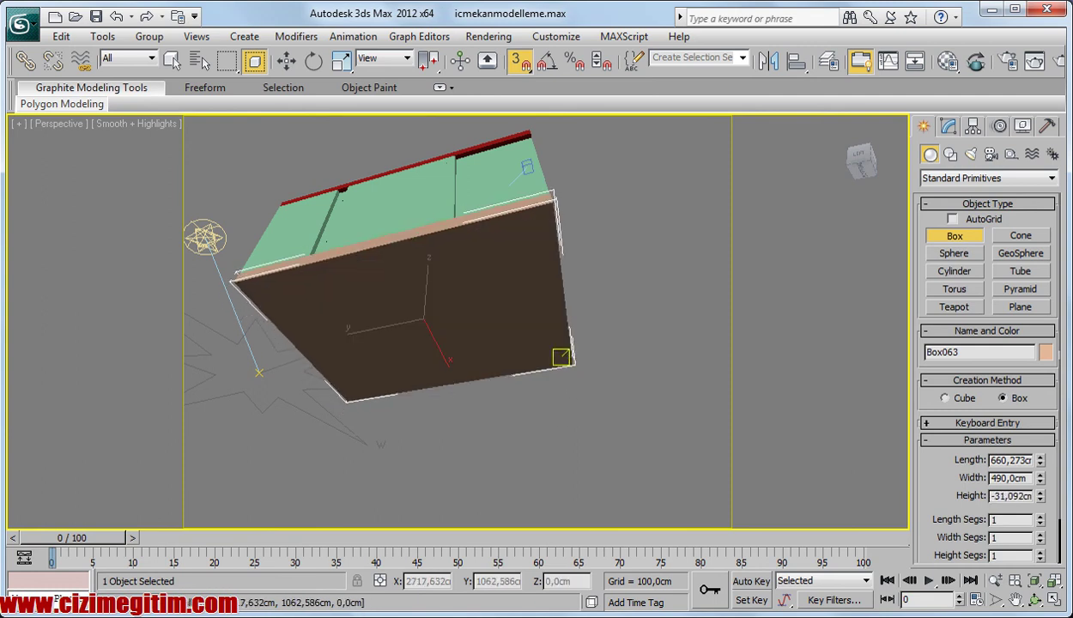
- Set floor box Box063 to 31,092 cm thick and rename it
{"action": "left_click", "coordinate": [570, 363]}
{"action": "key", "text": "w"}
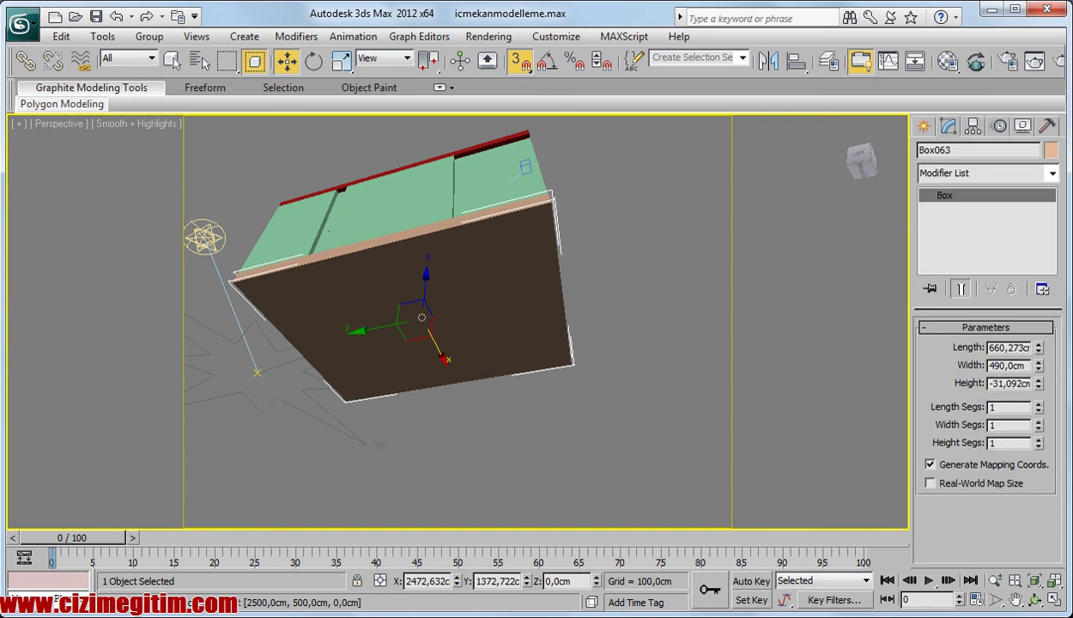
{"action": "type", "text": "taban"}
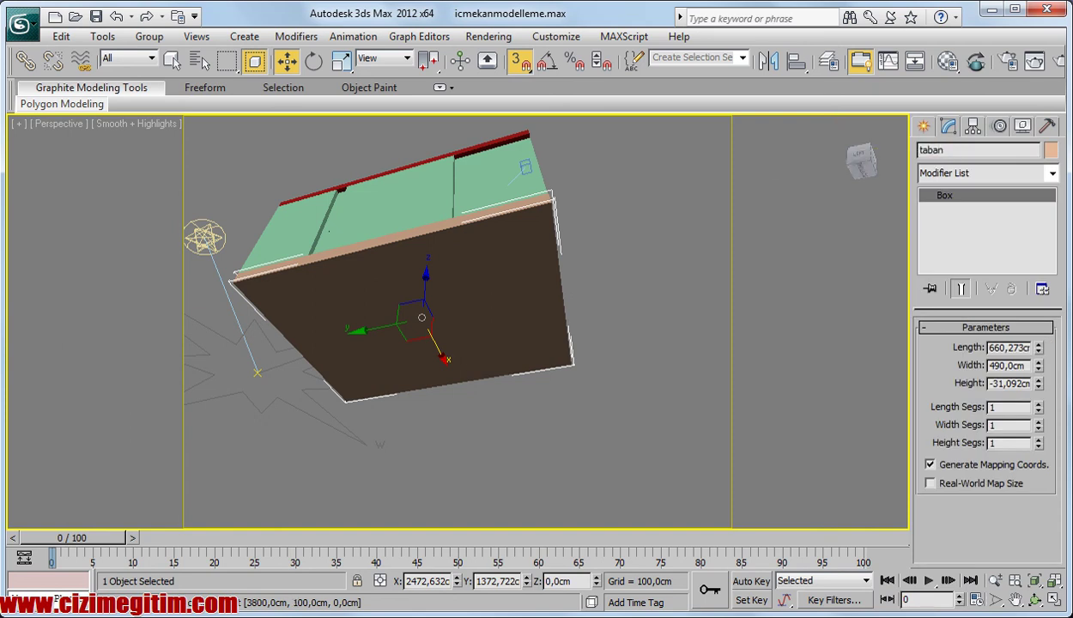
{"action": "left_click", "coordinate": [807, 474]}
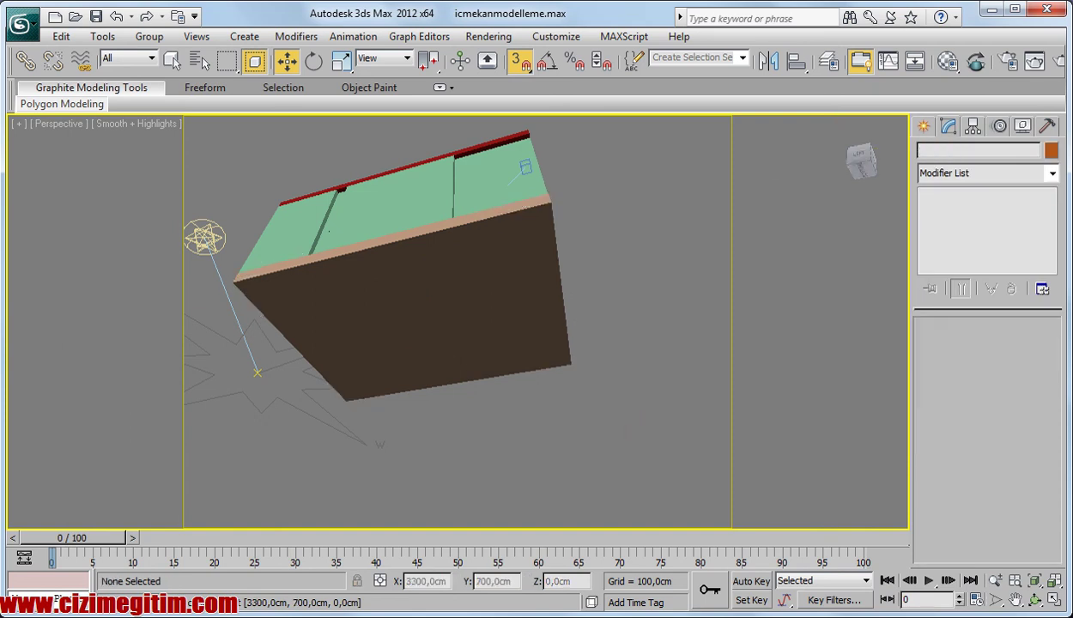
{"action": "key", "text": "s"}
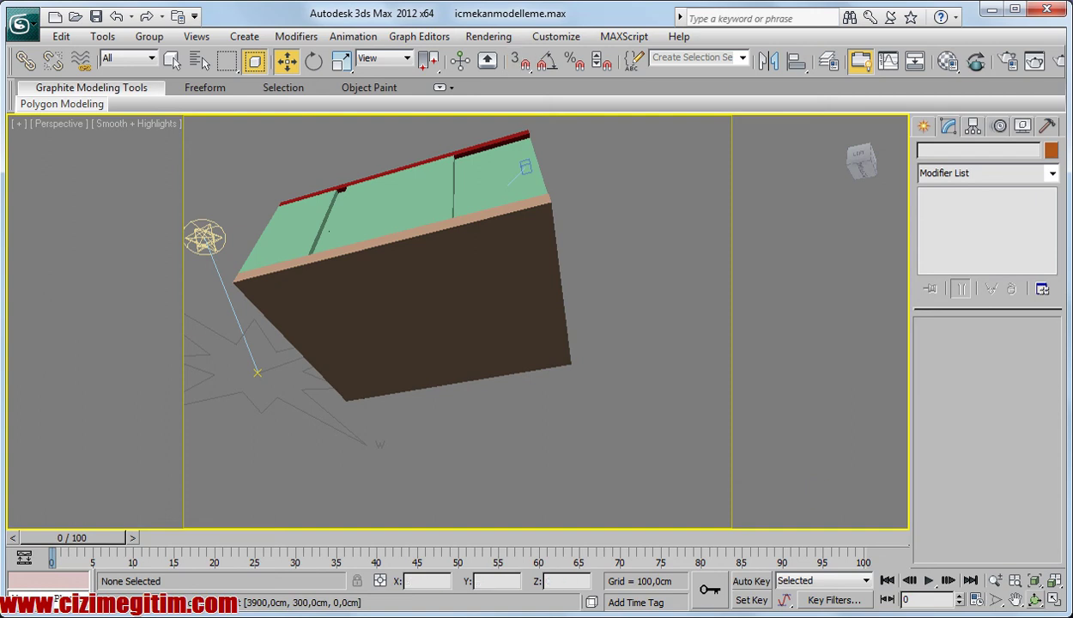
- Orbit to a side view, select the red roof box Box062, and rename it tavan
{"action": "left_click", "coordinate": [1034, 600]}
{"action": "left_click_drag", "start_coordinate": [455, 404], "coordinate": [448, 215]}
{"action": "key", "text": "w"}
{"action": "left_click", "coordinate": [386, 257]}
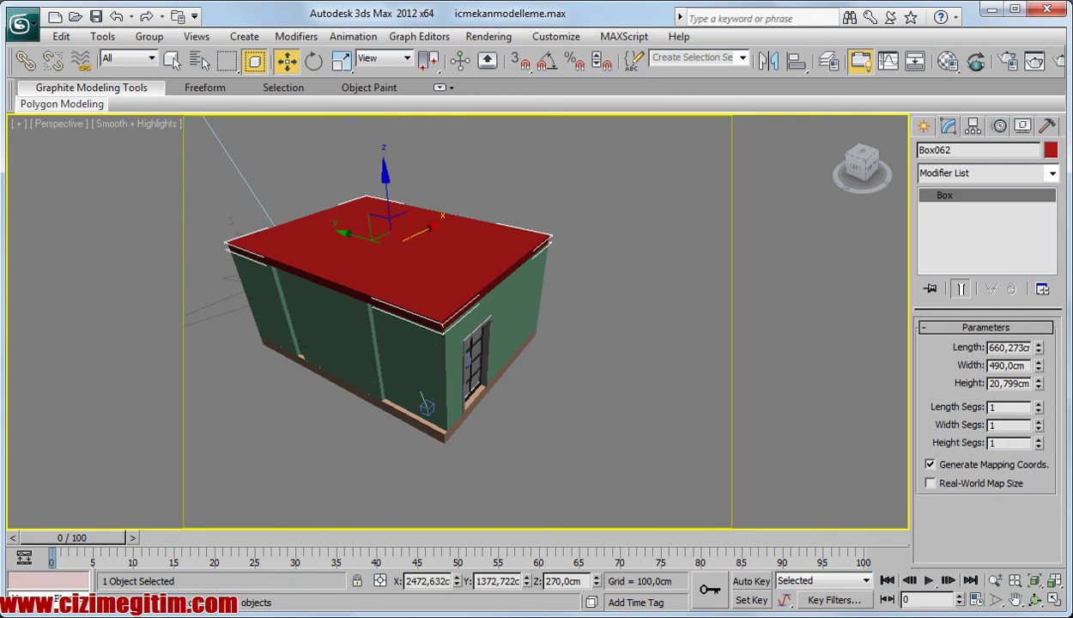
{"action": "left_click", "coordinate": [944, 150]}
{"action": "type", "text": "ta"}
{"action": "type", "text": "c"}
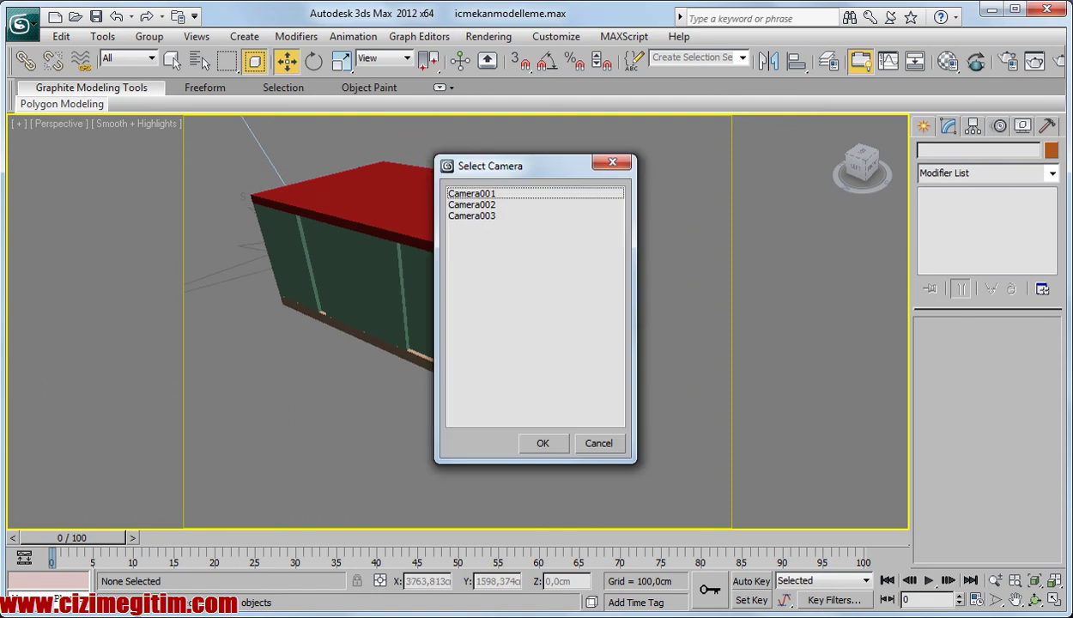
- Switch the viewport to Camera001 and render it at 640×480 with mental ray
{"action": "double_click", "coordinate": [471, 194]}
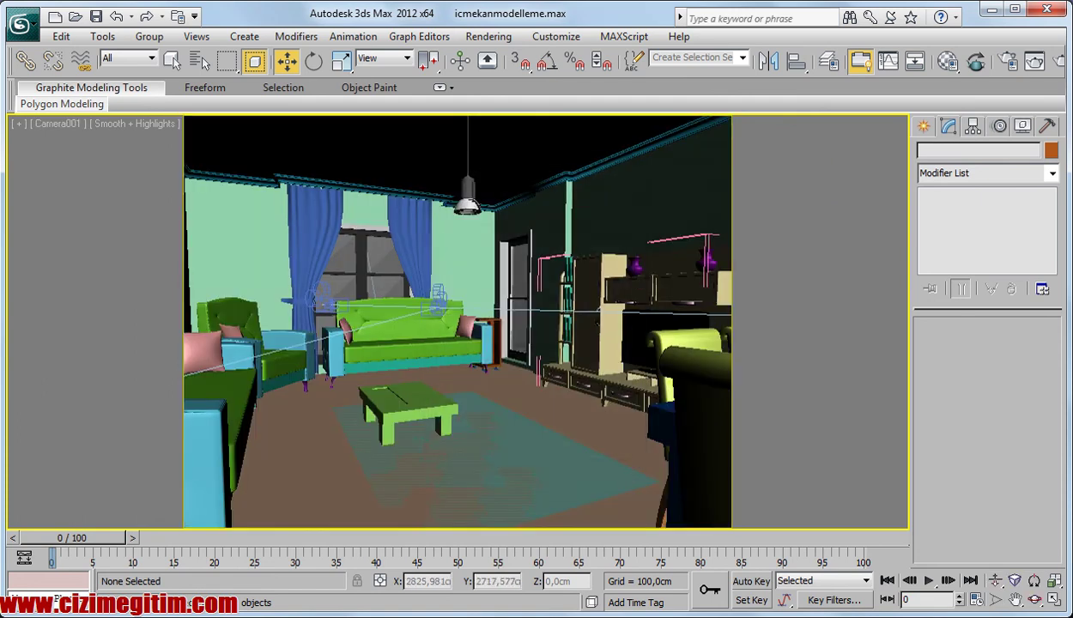
{"action": "left_click", "coordinate": [1033, 60]}
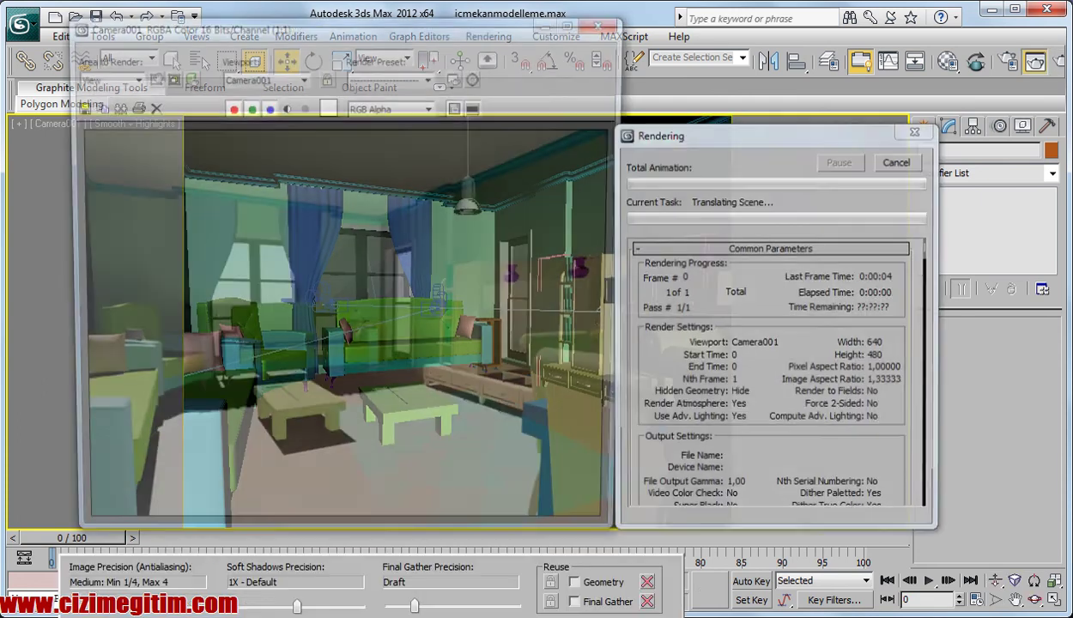